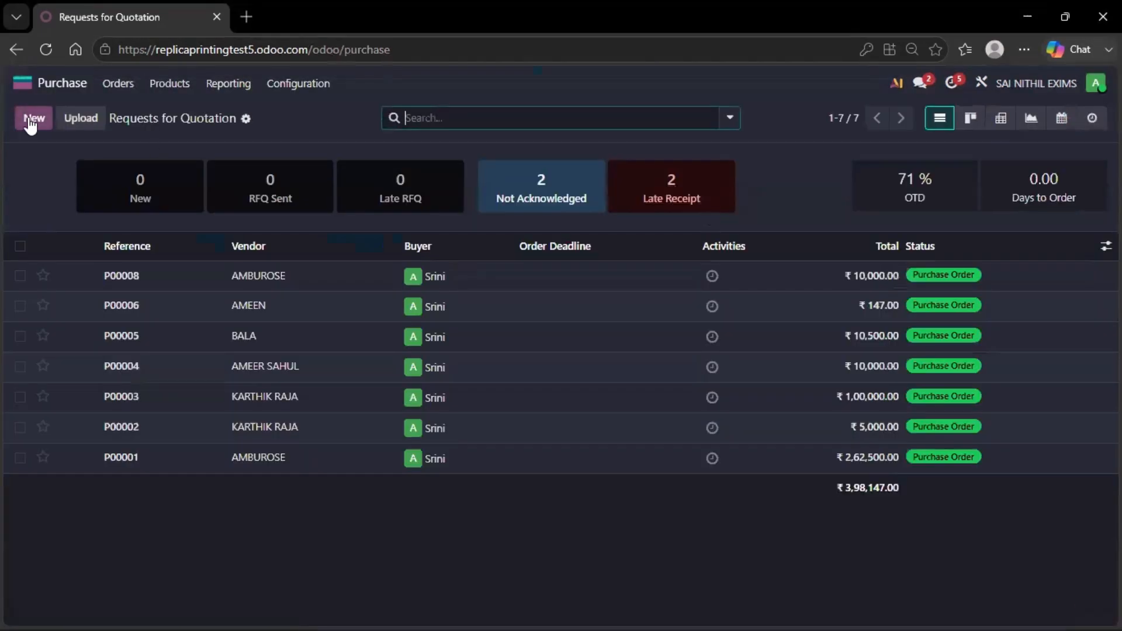
Create a new request for quotation and choose the vendor
left_click(32, 118)
left_click(202, 257)
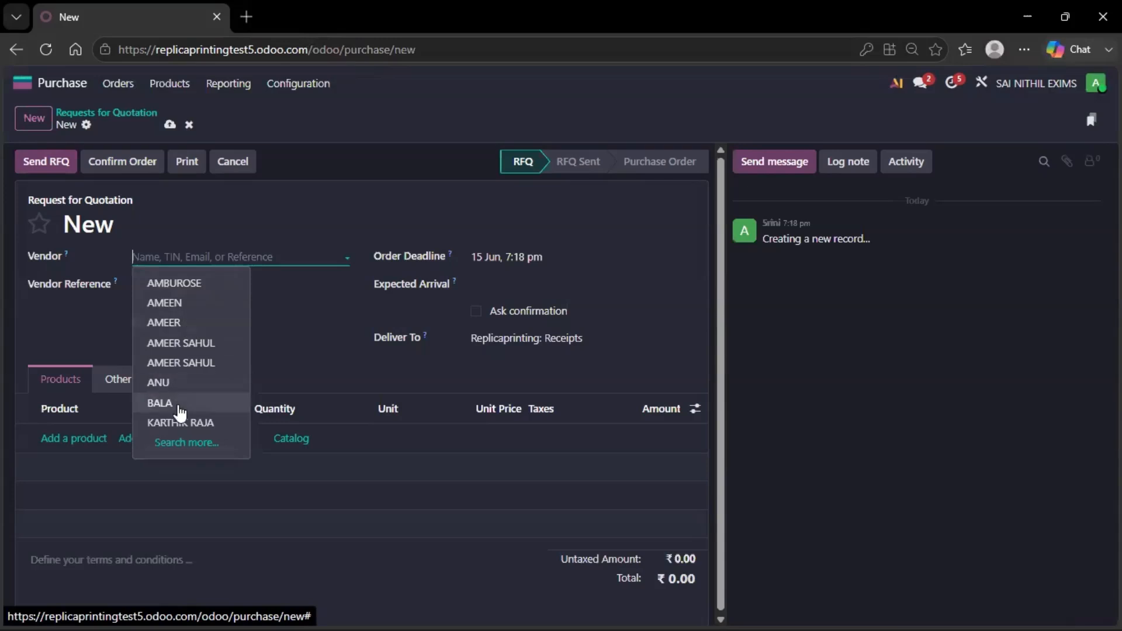
left_click(170, 423)
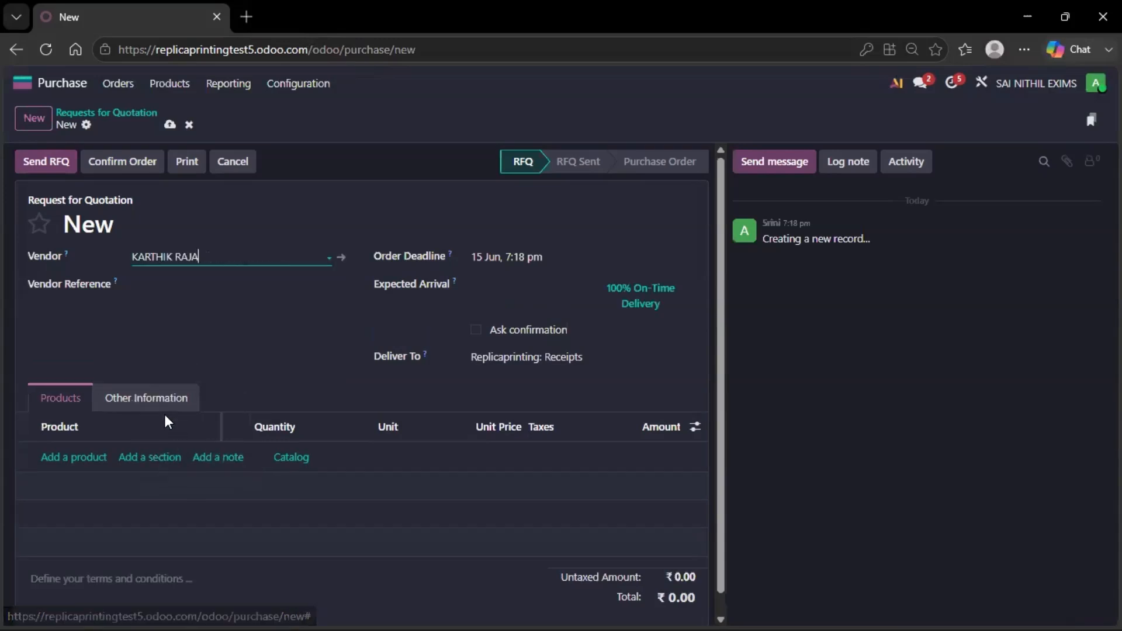
Add the [001] Aqua Purifier product to the request for quotation with a quantity of 5
left_click(88, 458)
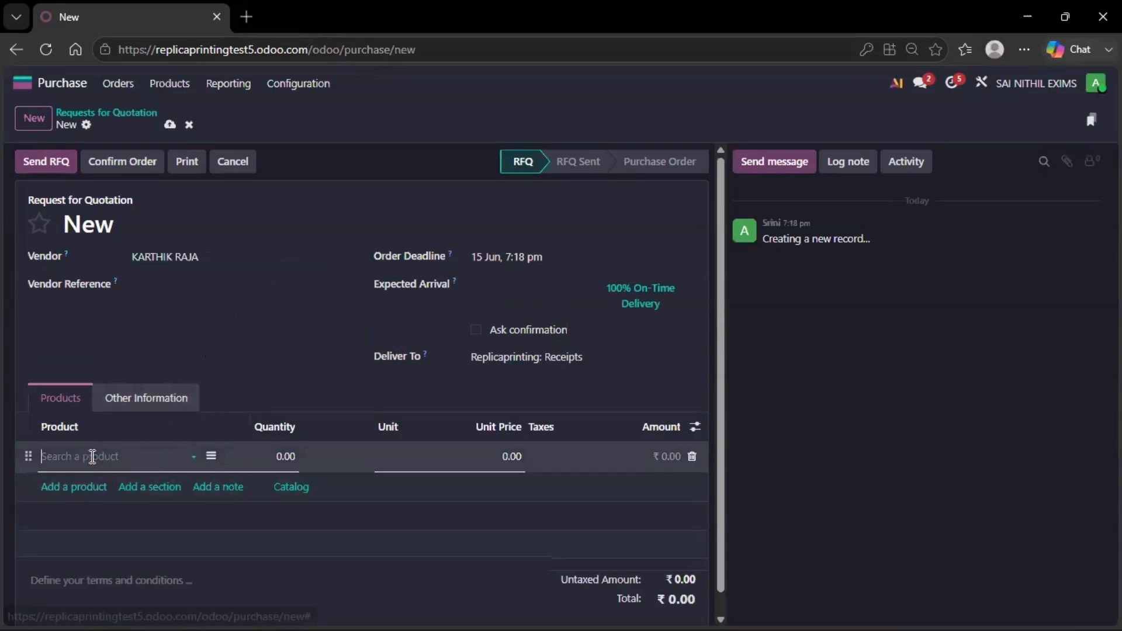
left_click(114, 278)
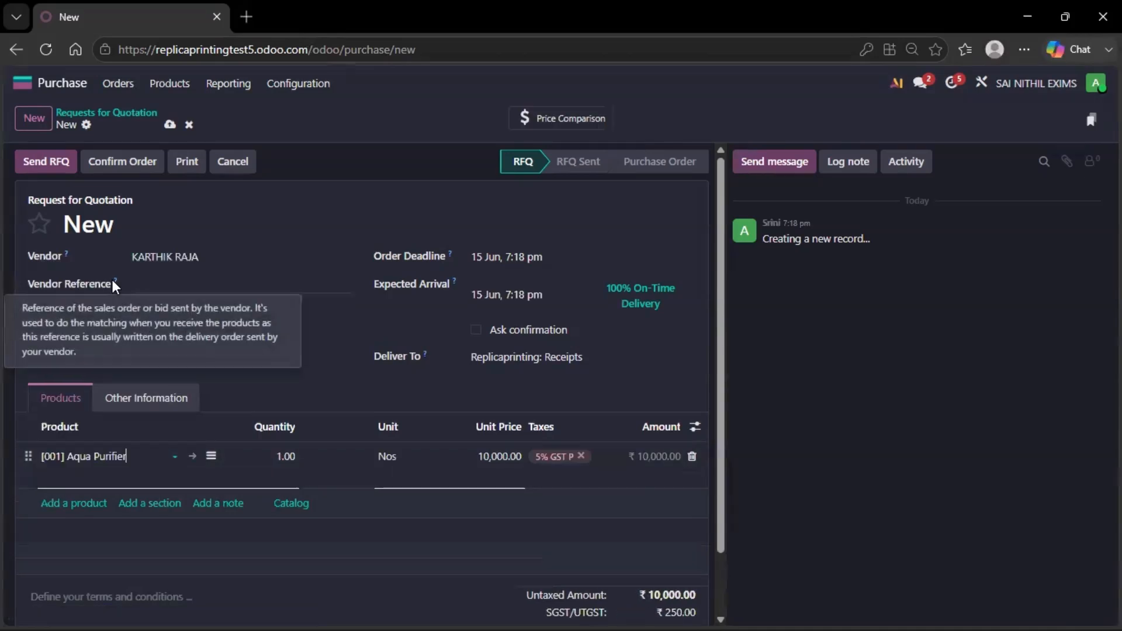
left_click(283, 455)
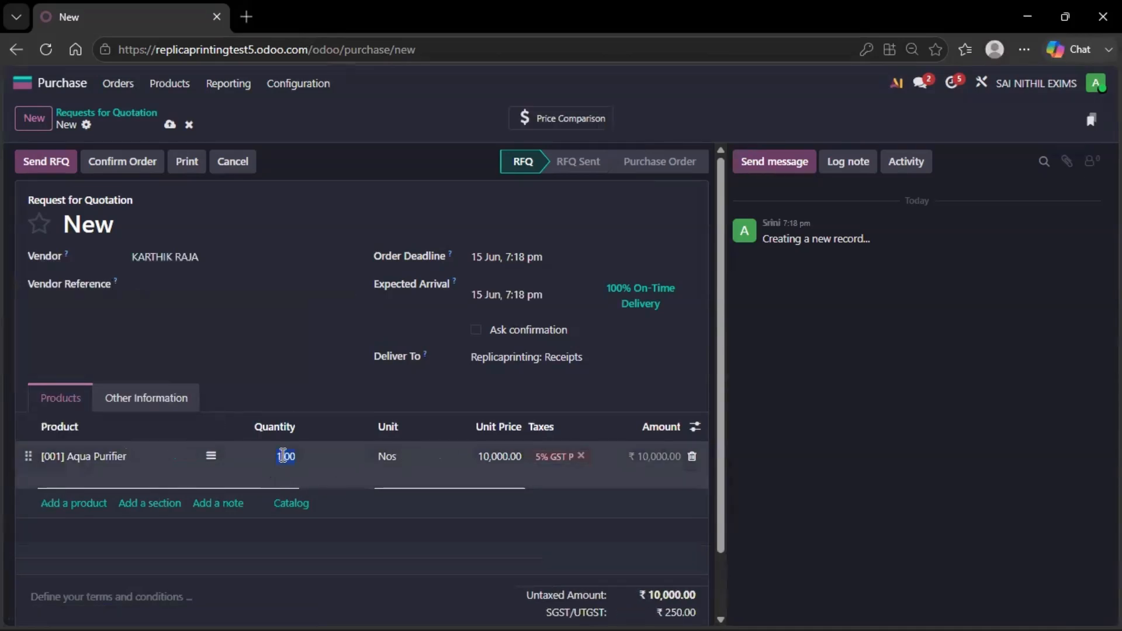
type("5")
left_click(571, 401)
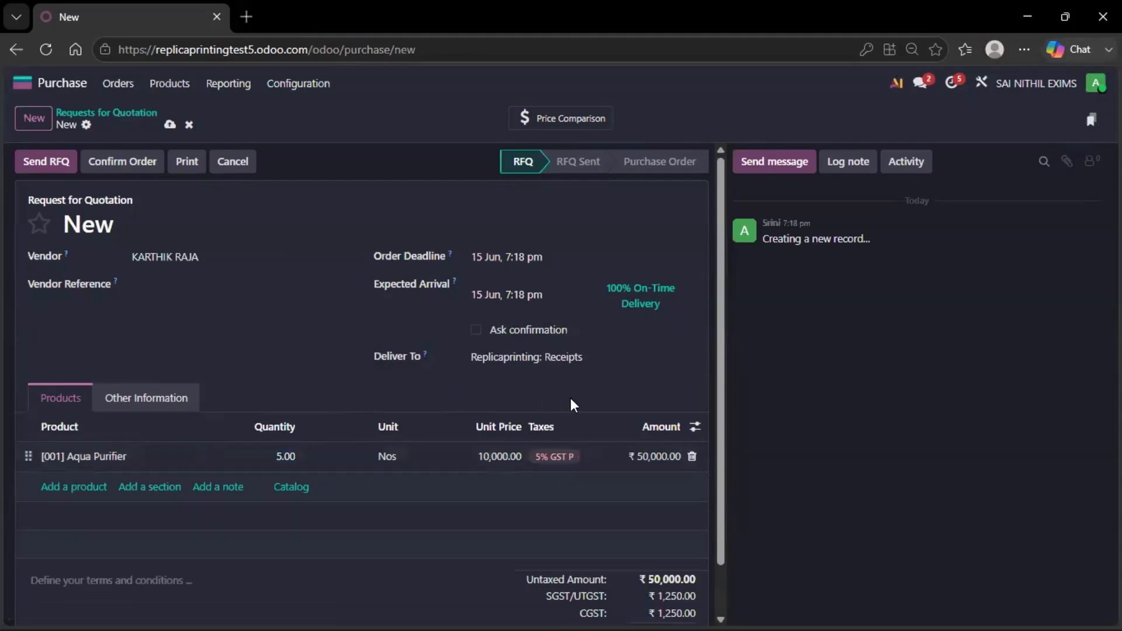
Remove the 5% GST P tax from the Aqua Purifier line and set its quantity to 10
left_click(572, 462)
left_click(580, 457)
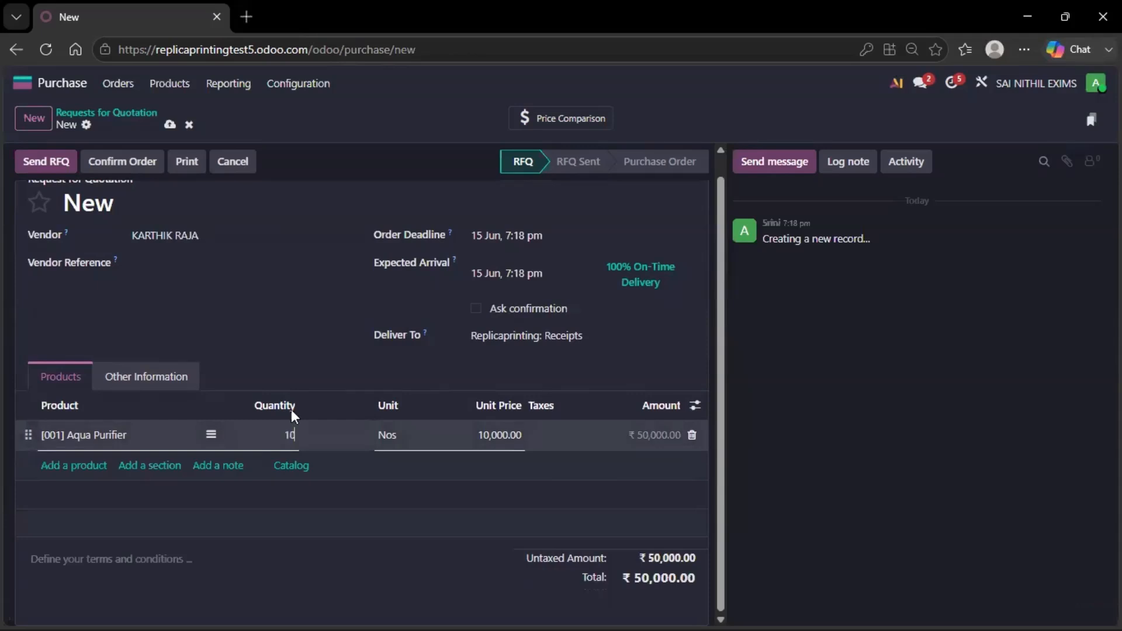
type("10")
left_click(310, 352)
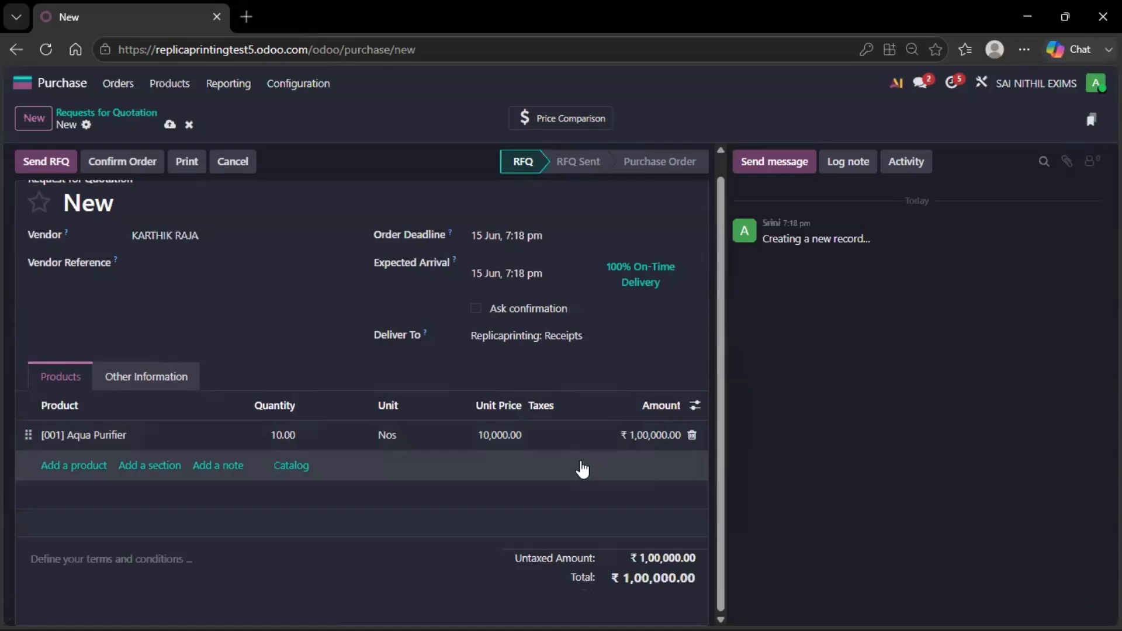
Save the request for quotation and send it to the vendor by e-mail with the attached PDF
scroll(582, 467, "up", 1)
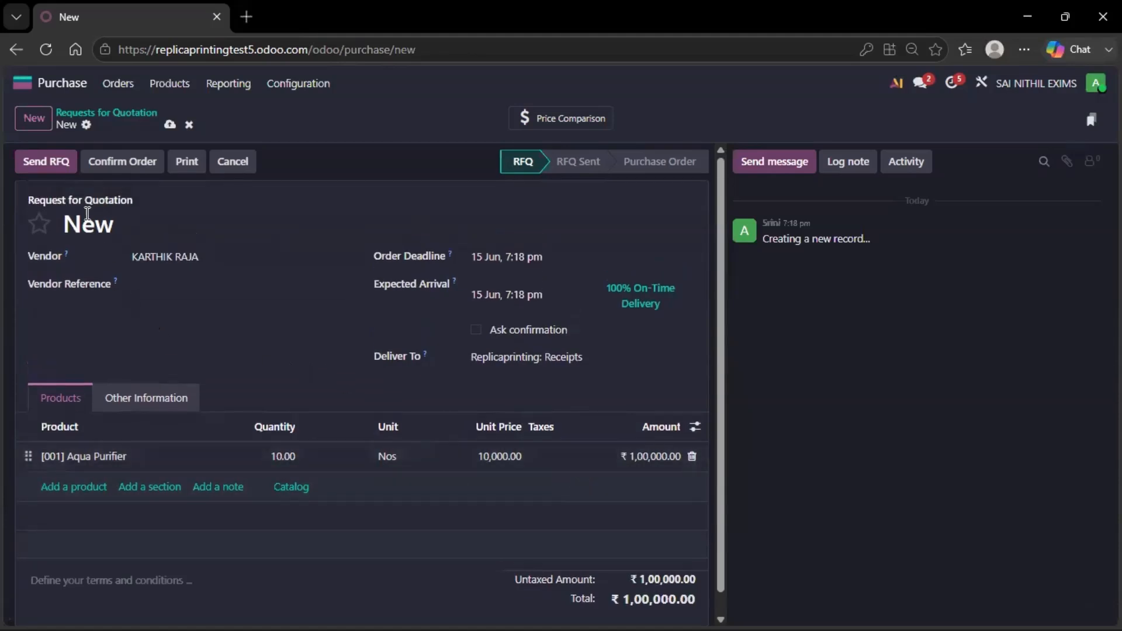
left_click(170, 125)
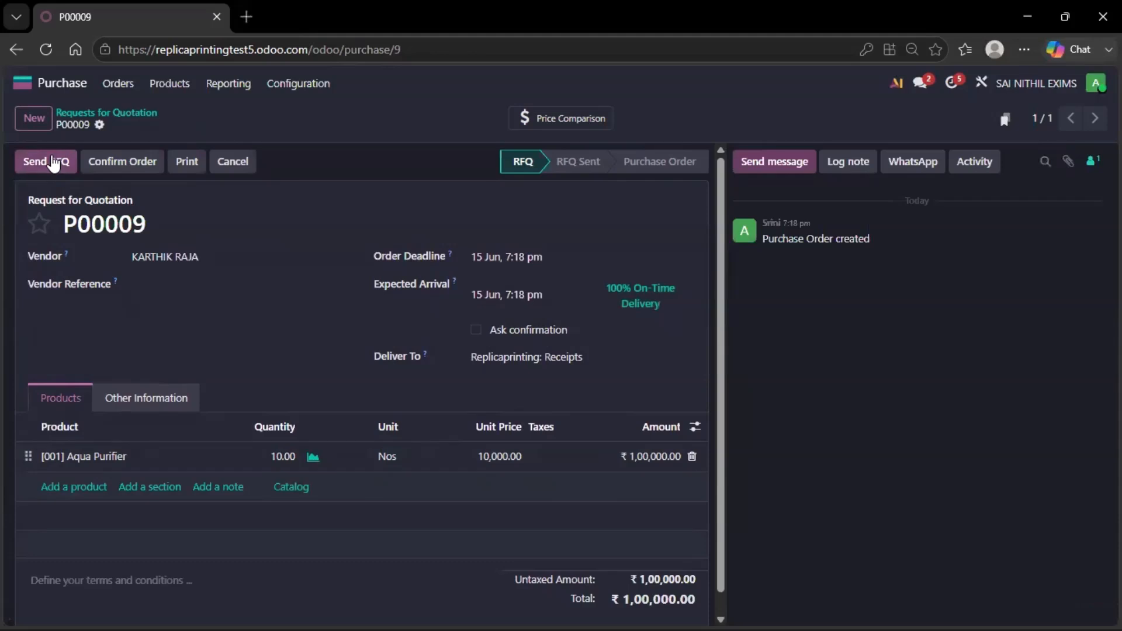
left_click(53, 163)
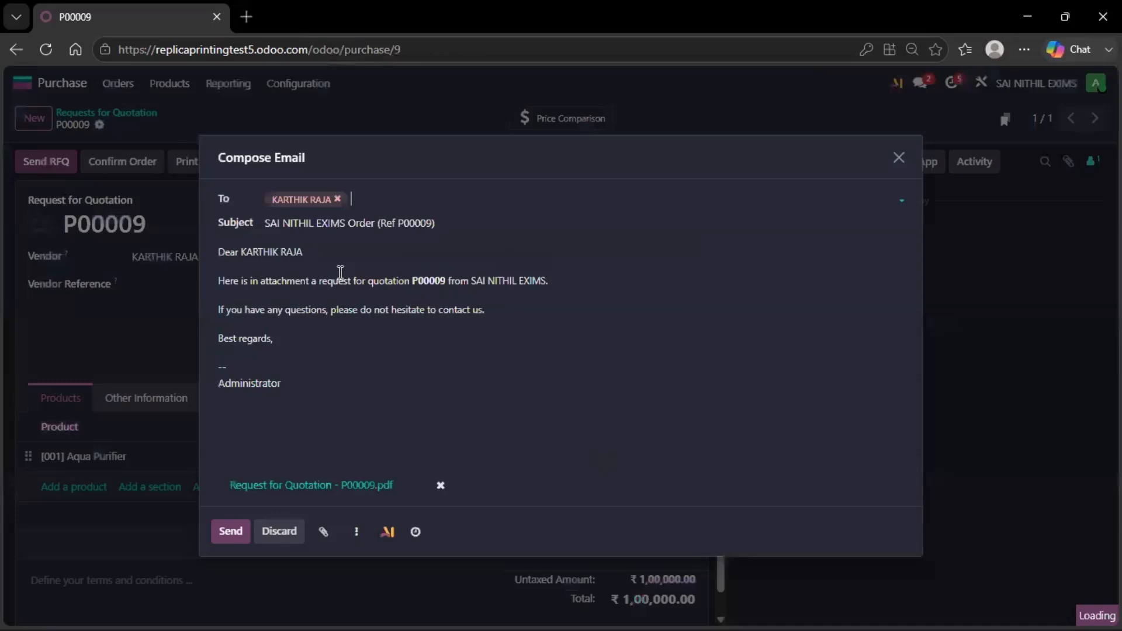
left_click(231, 530)
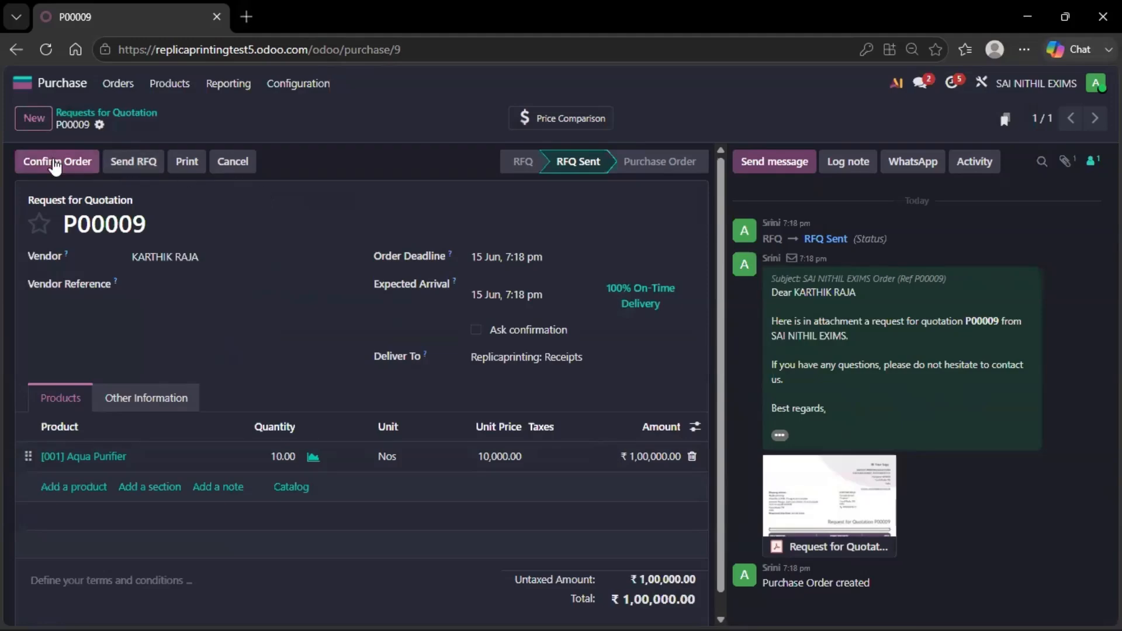
Confirm the order and copy its purchase order reference
left_click(55, 165)
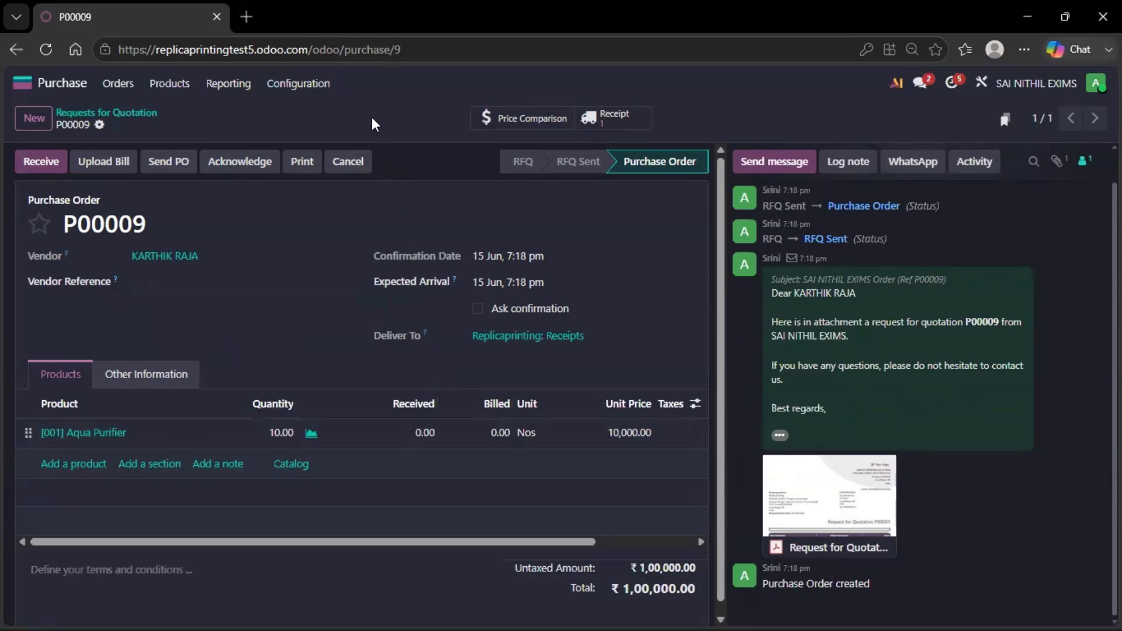
left_click_drag(146, 222, 65, 217)
key("ctrl+c")
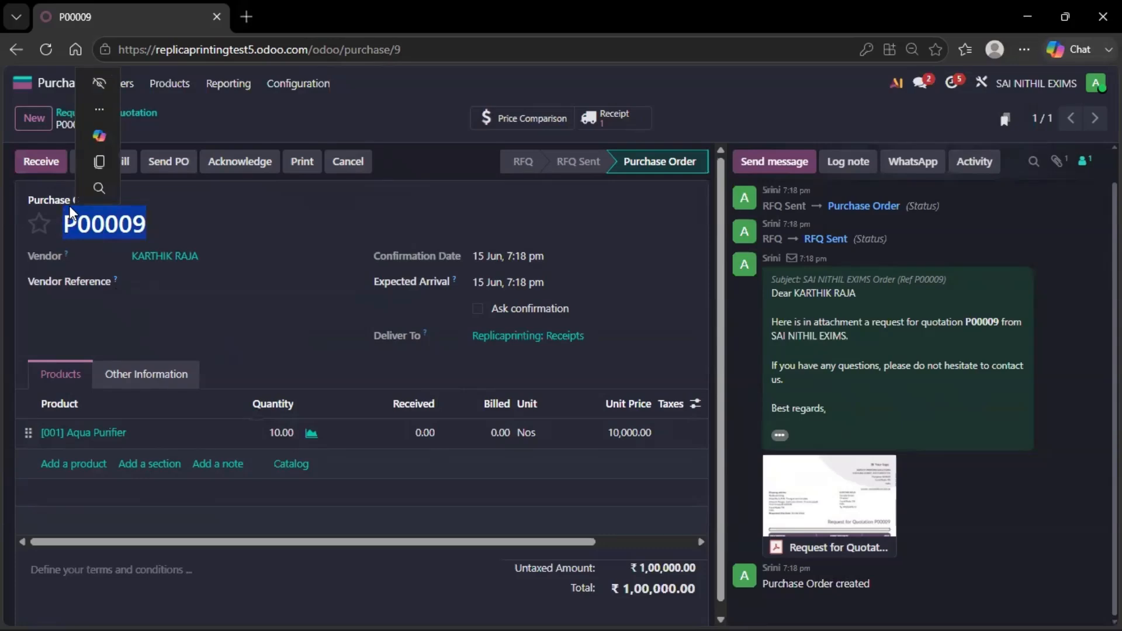
Switch to the Accounting app and create a new vendor bill
left_click(22, 83)
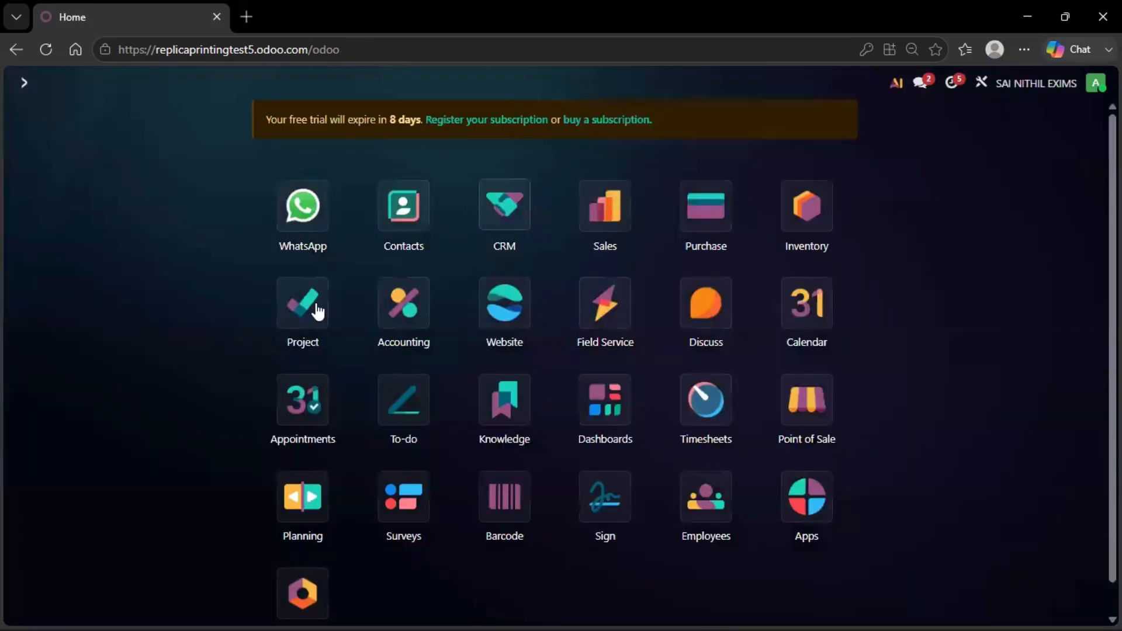
left_click(392, 307)
left_click(267, 85)
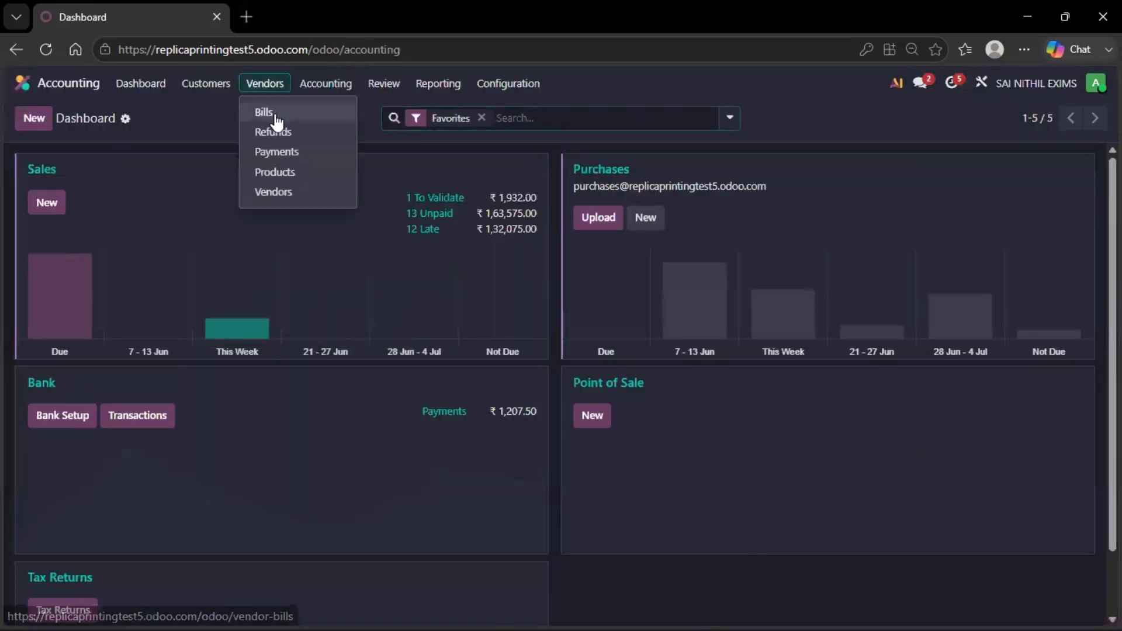
left_click(276, 115)
left_click(31, 122)
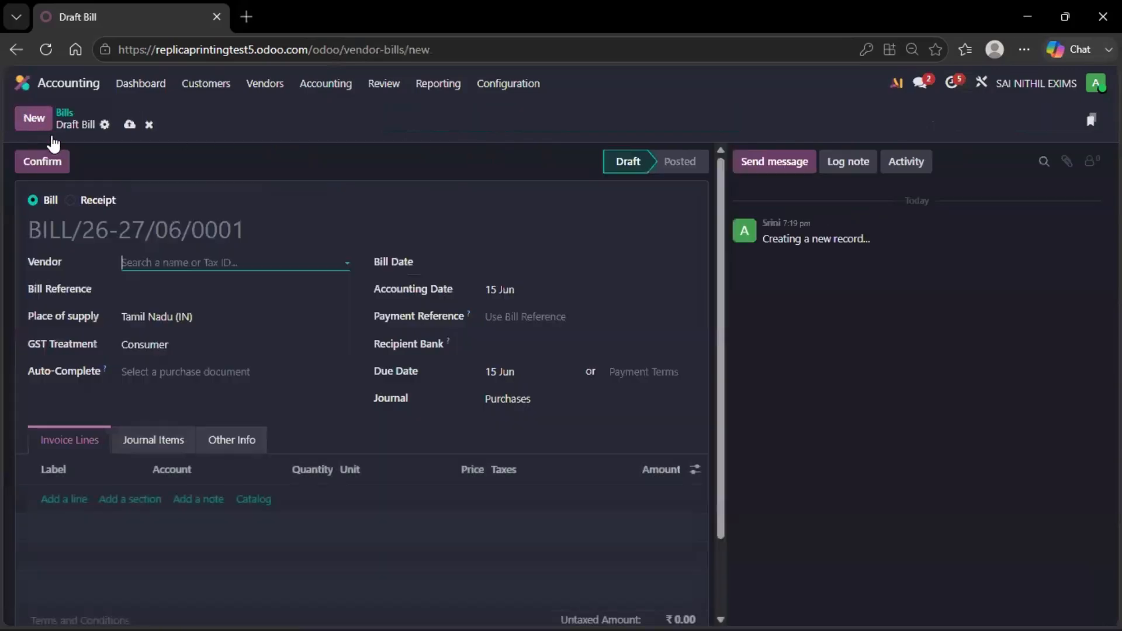
Select the same vendor on the draft bill and set the bill date to 15 Jun
left_click(158, 260)
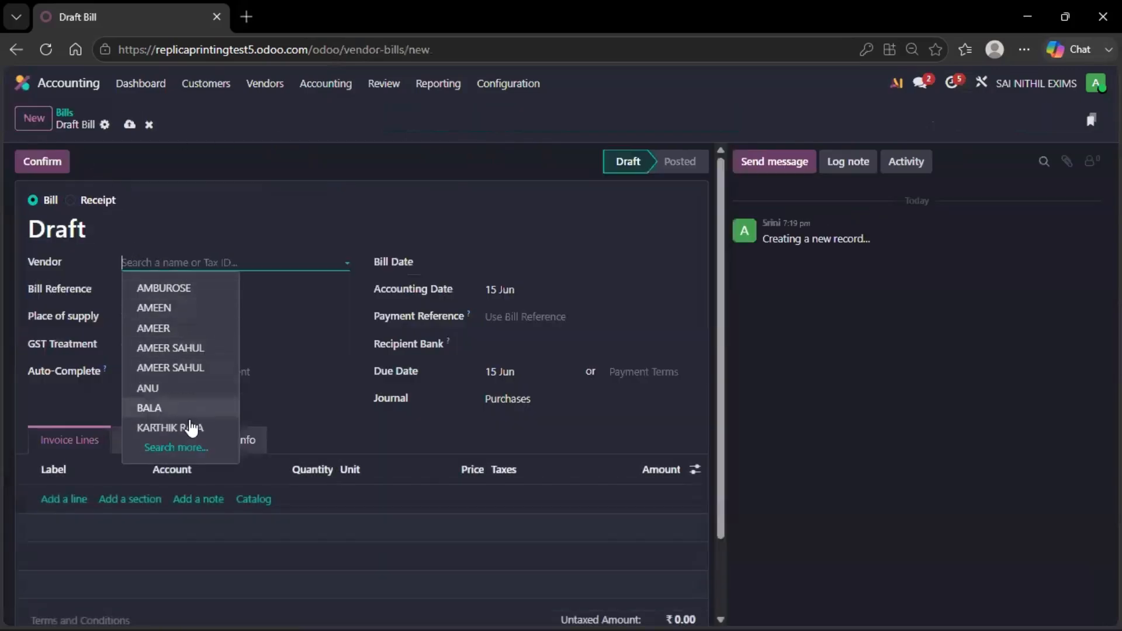
left_click(190, 427)
left_click(504, 266)
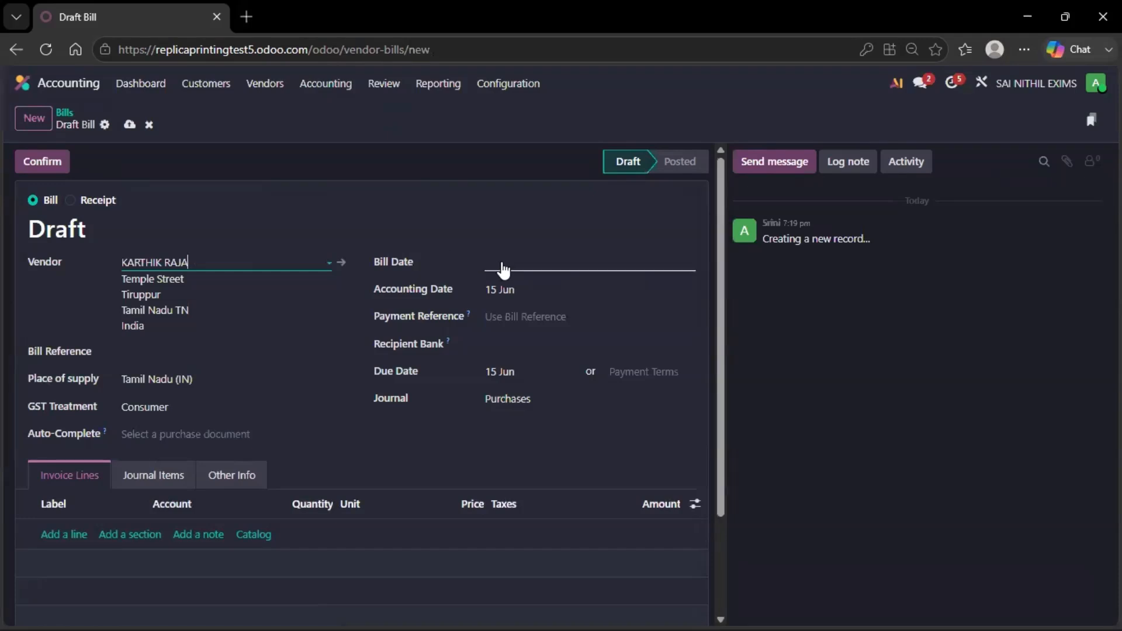
left_click(553, 402)
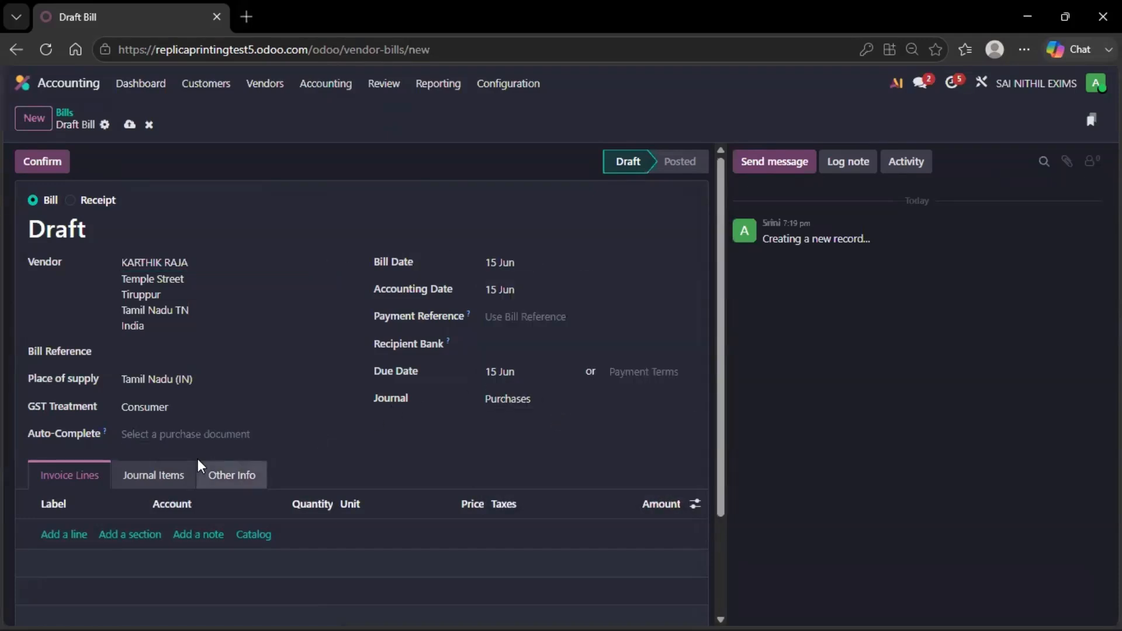
Add an invoice line labelled "Down payment" followed by the copied purchase order reference
left_click(67, 534)
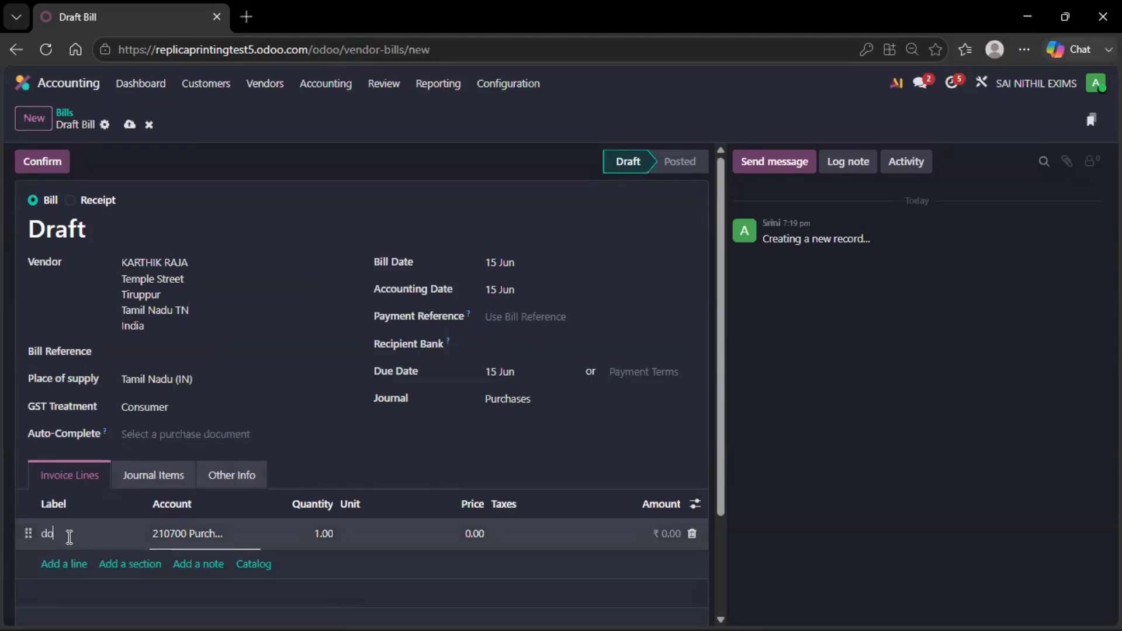
type("down")
key("BackSpace")
key("BackSpace")
key("Return")
key("ctrl+v")
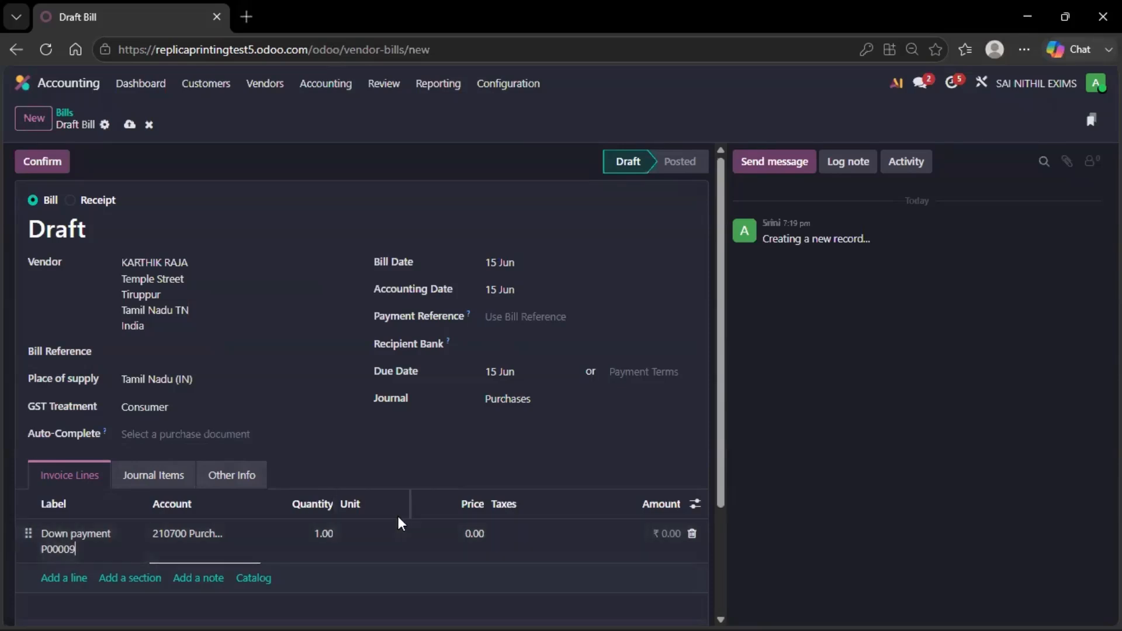
Set the down payment line's account to 100204 Outstanding and its price to 50,000, and confirm the bill
left_click(450, 532)
type("50")
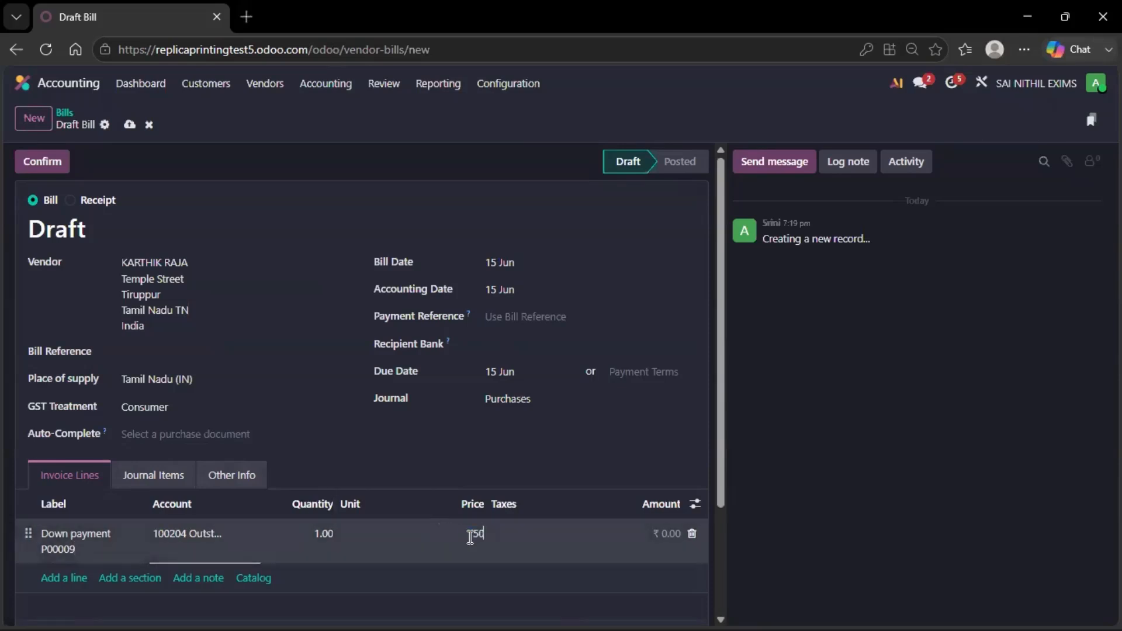
type("000")
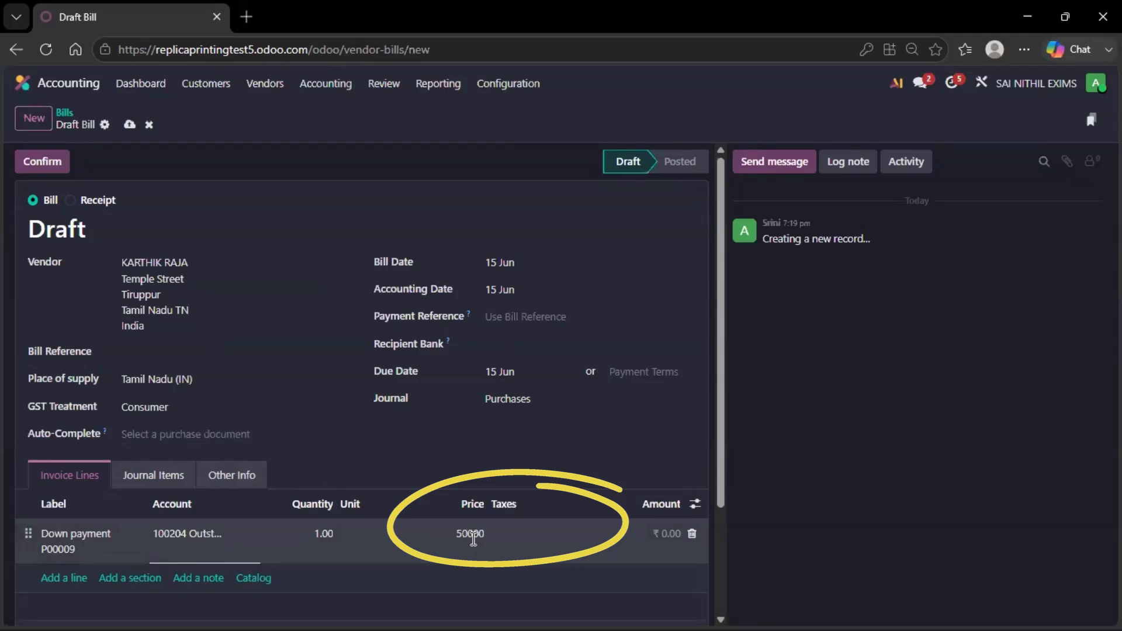
left_click(461, 459)
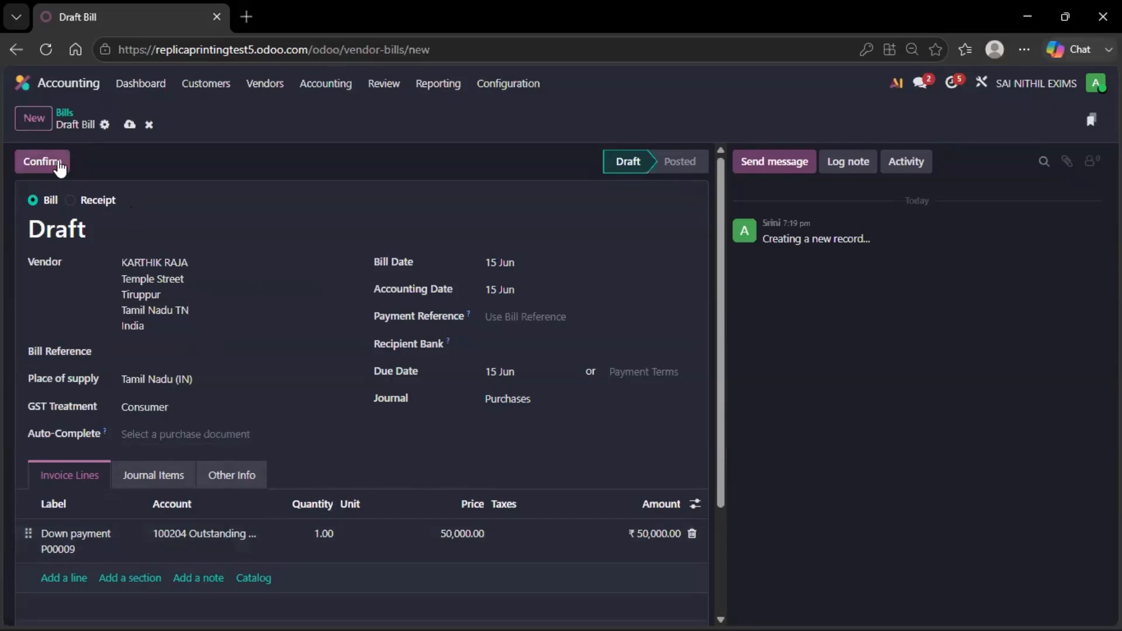
left_click(58, 164)
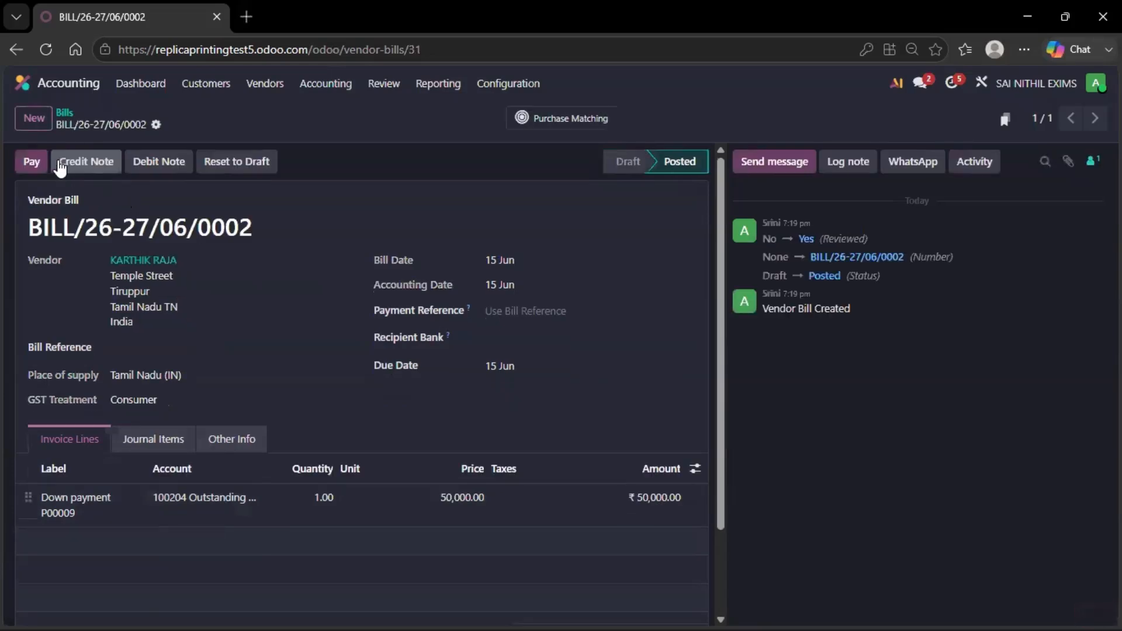
Review the bill's purchase matching and open the bill matching of the vendor's new purchase order in the Purchase app
left_click(562, 121)
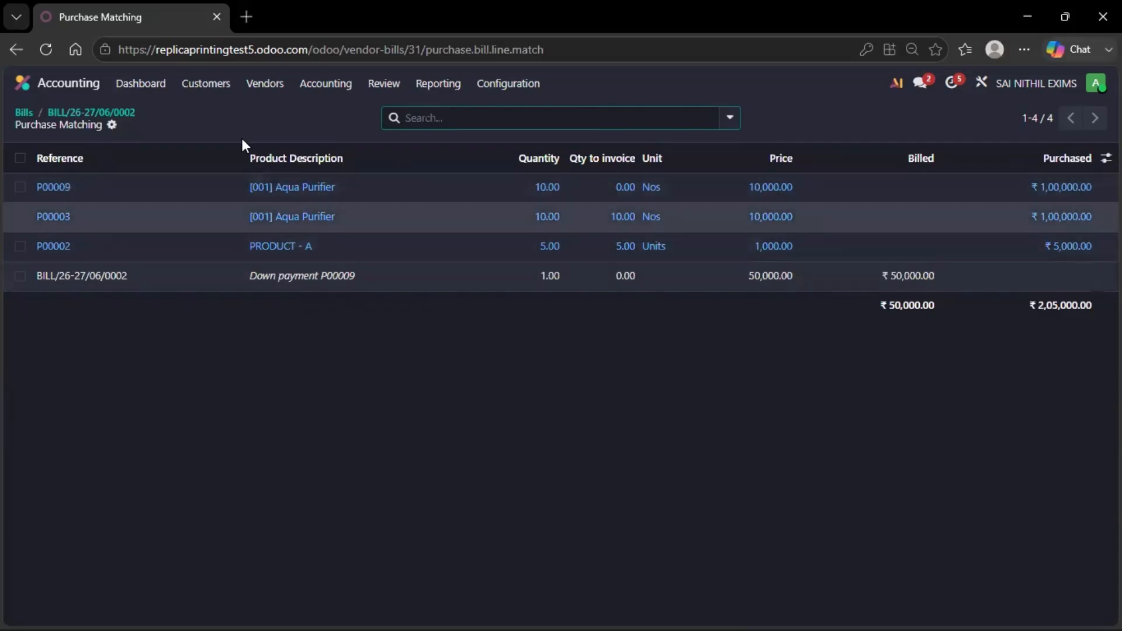
left_click(76, 92)
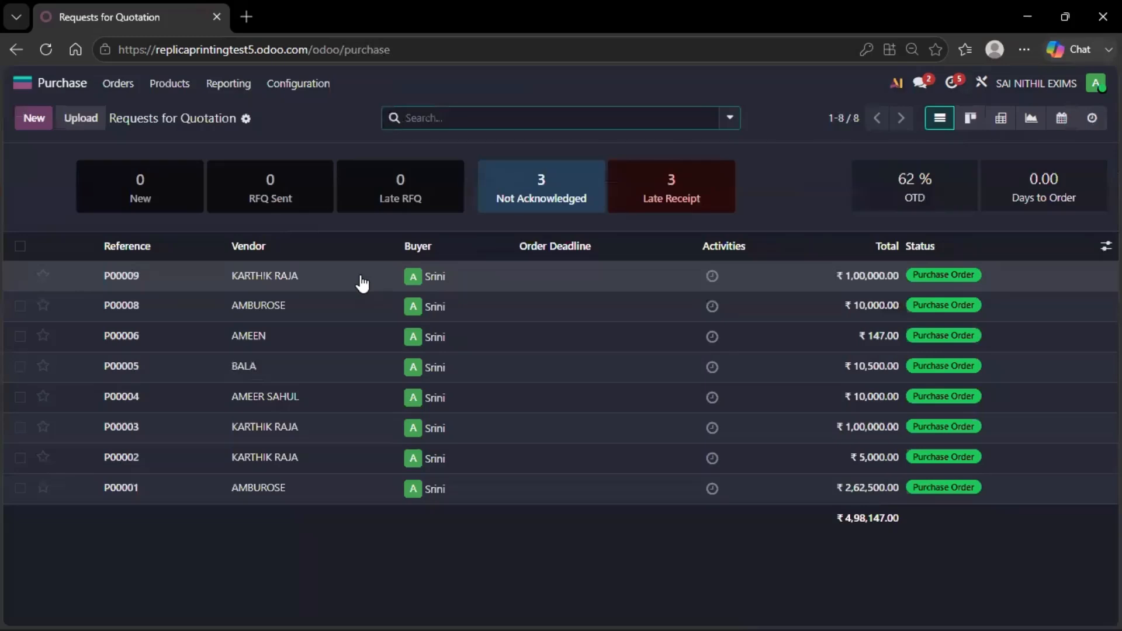
left_click(361, 275)
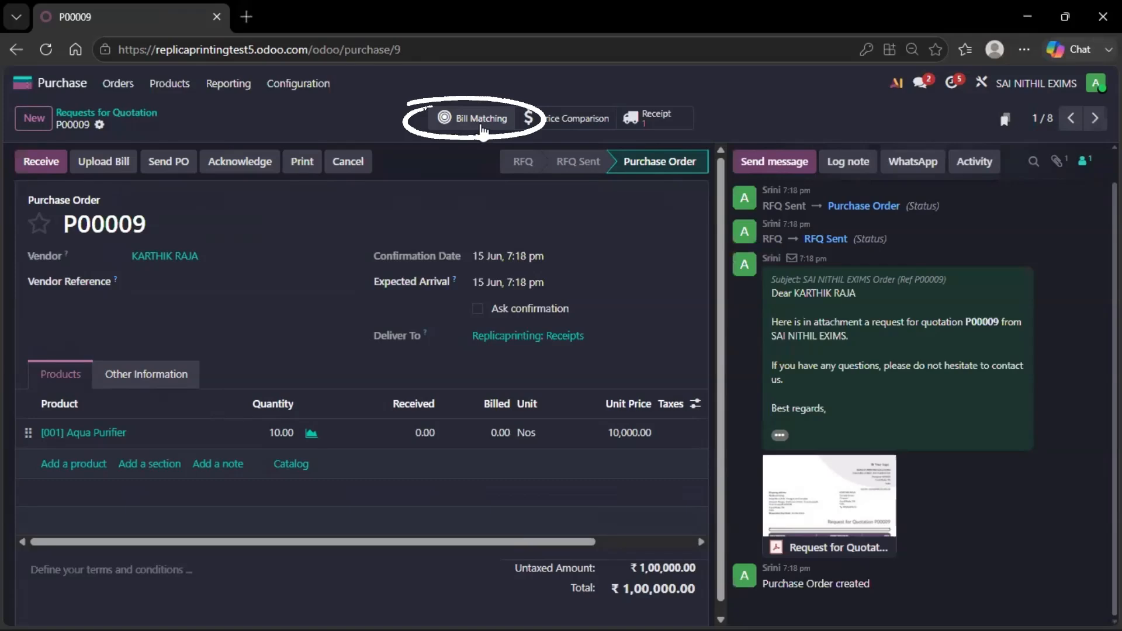
left_click(481, 125)
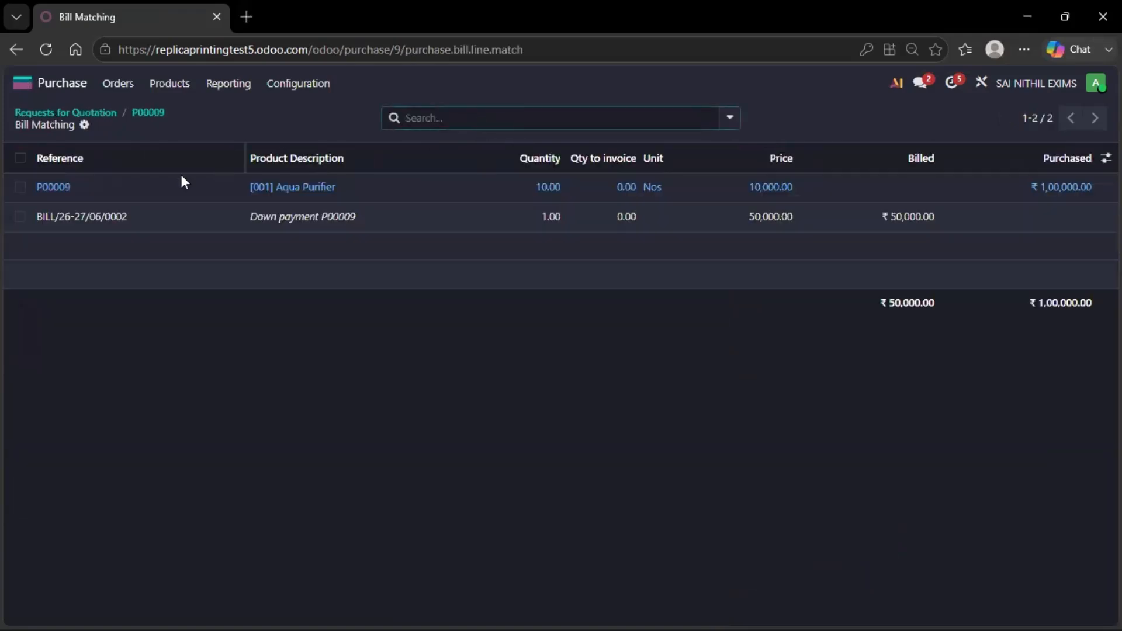
Add the down payment bill line to the Aqua Purifier purchase order as a down payment and check the order lines
left_click(20, 218)
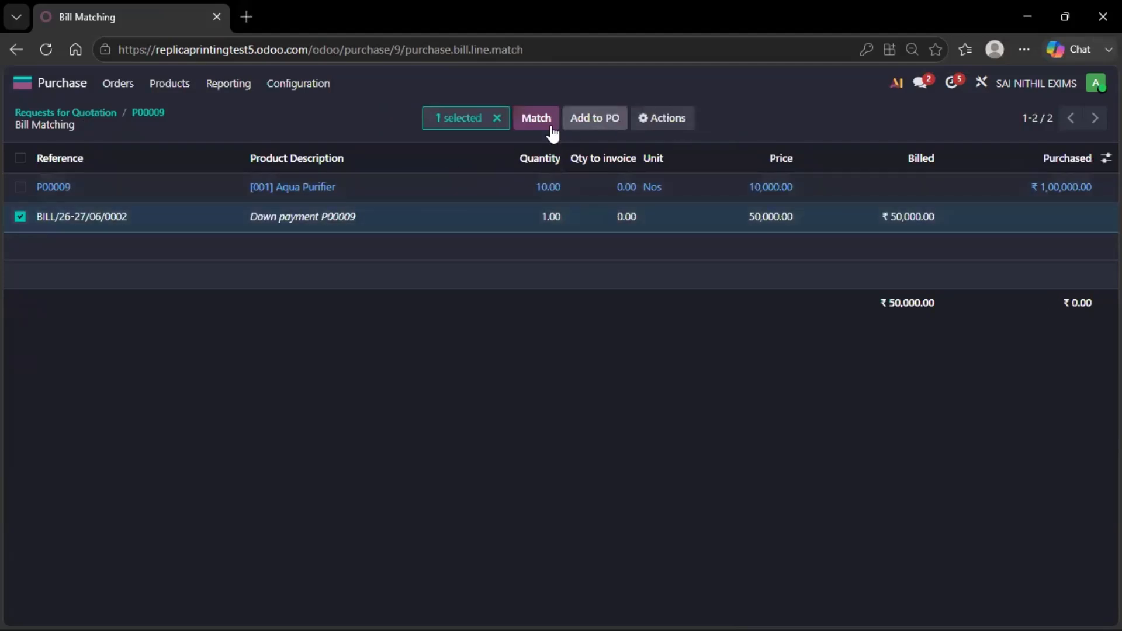
left_click(596, 122)
left_click(455, 342)
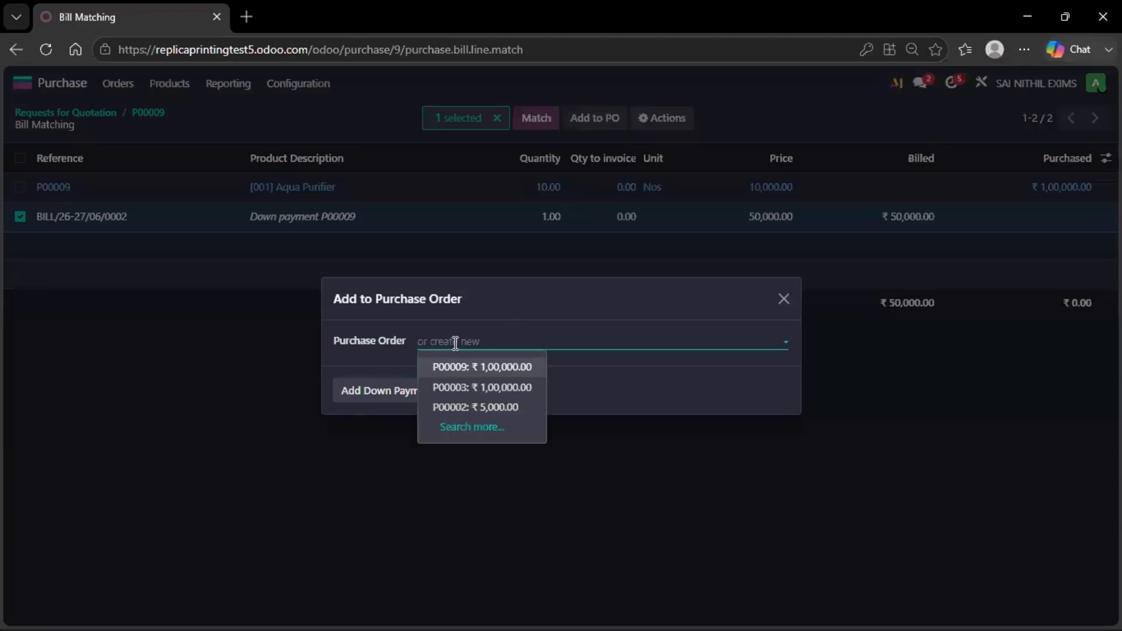
left_click(476, 368)
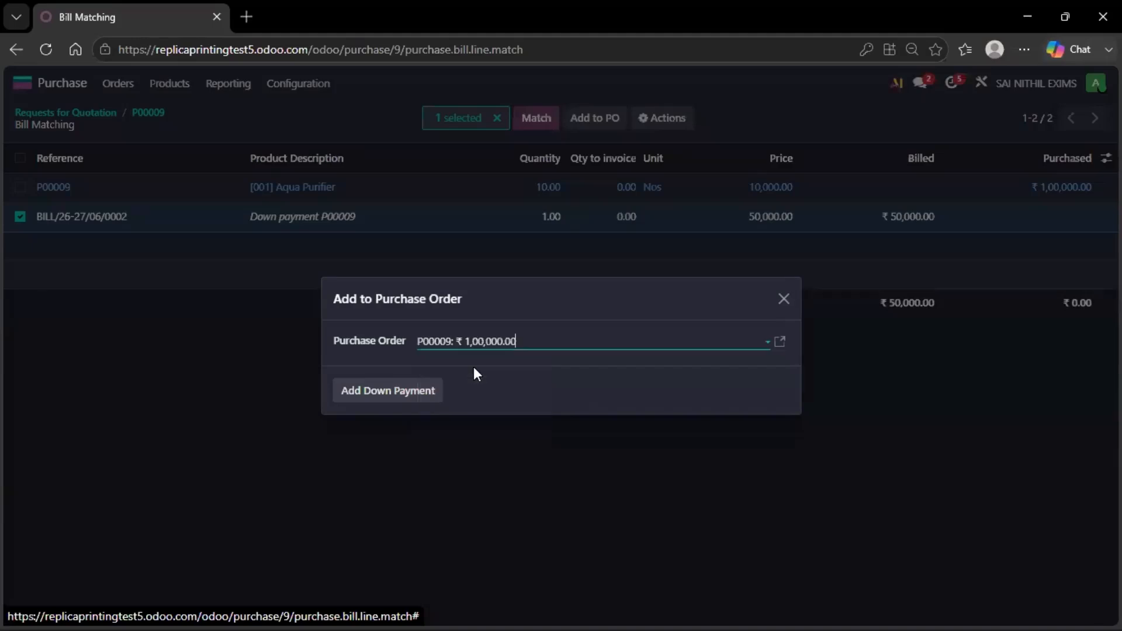
left_click(394, 396)
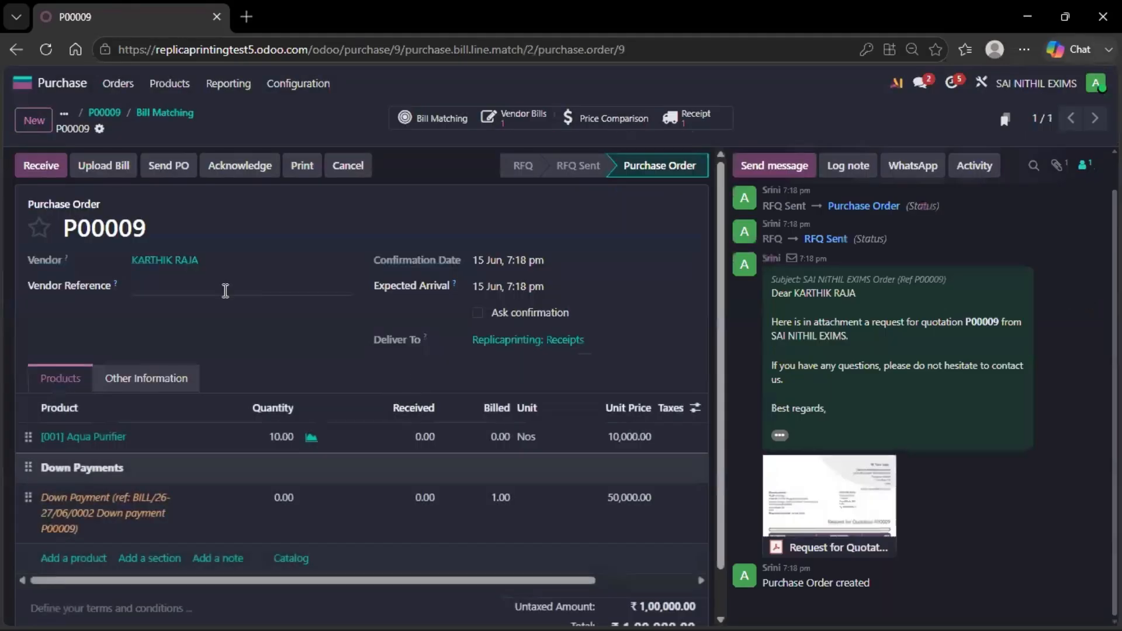
scroll(475, 354, "down", 1)
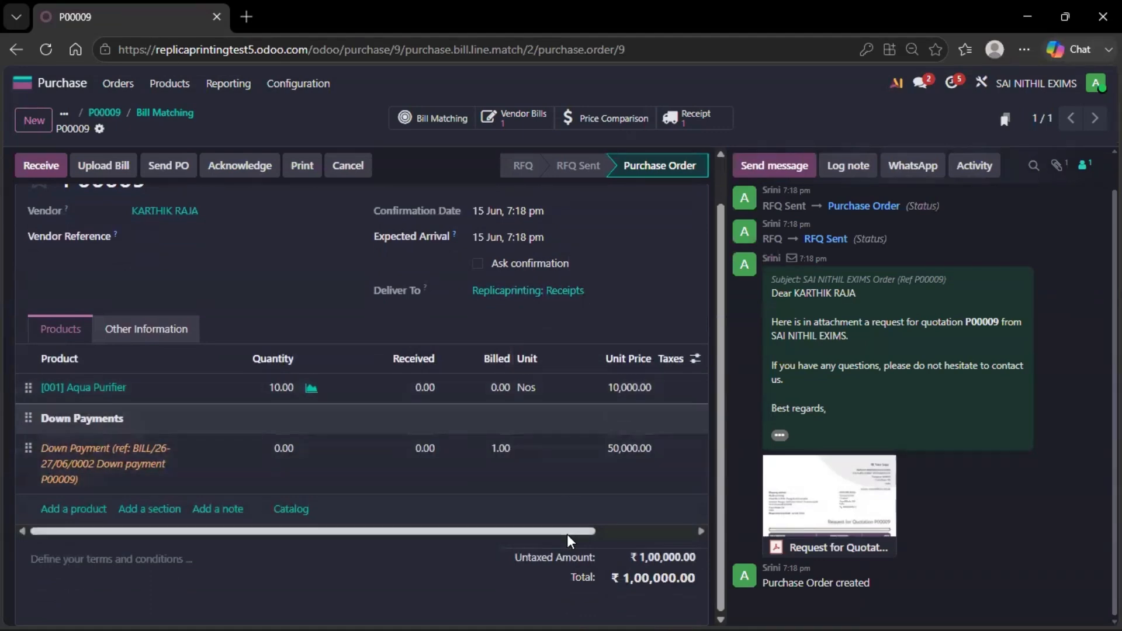
Receive the order's 10 Aqua Purifier units with newly generated serial numbers, validate the receipt and return to the purchase order
left_click_drag(566, 531, 663, 526)
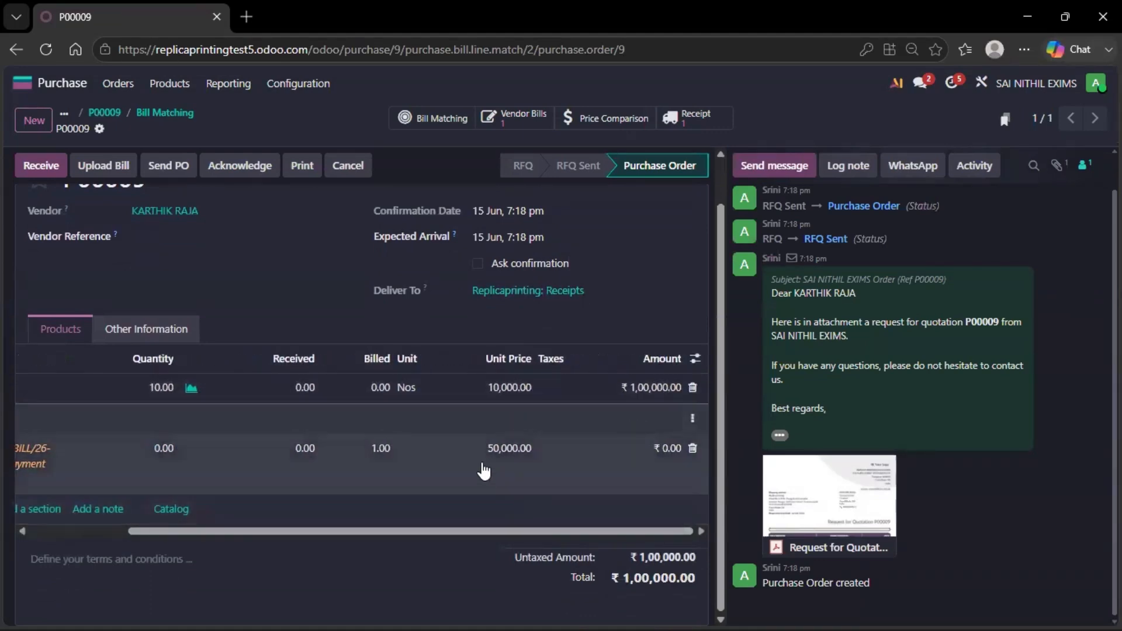
left_click_drag(496, 530, 400, 532)
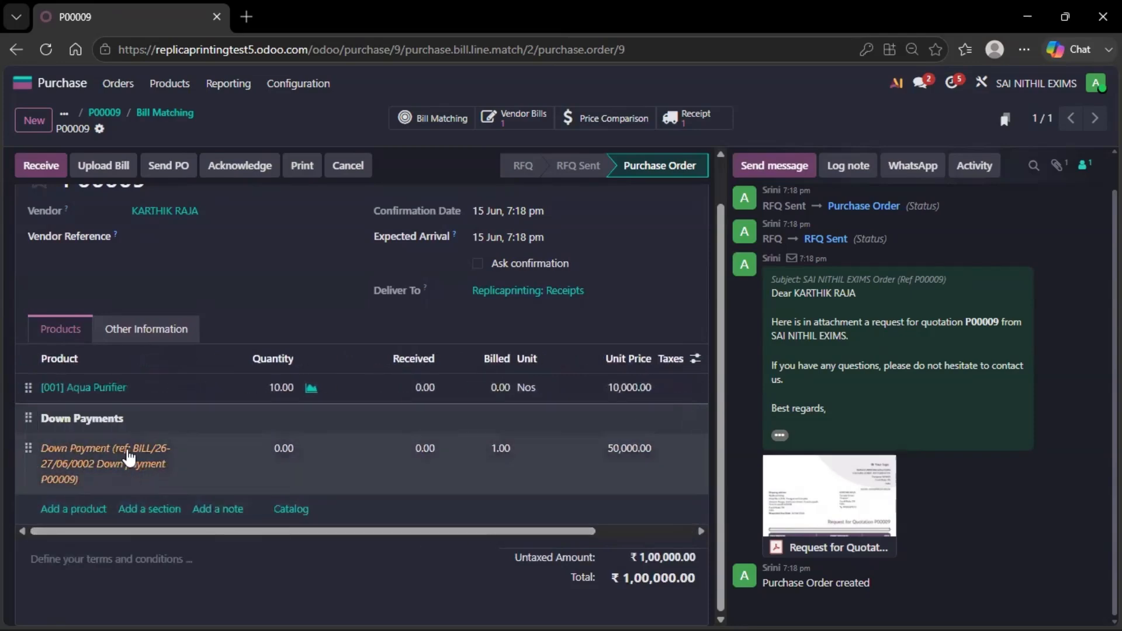
scroll(187, 353, "up", 1)
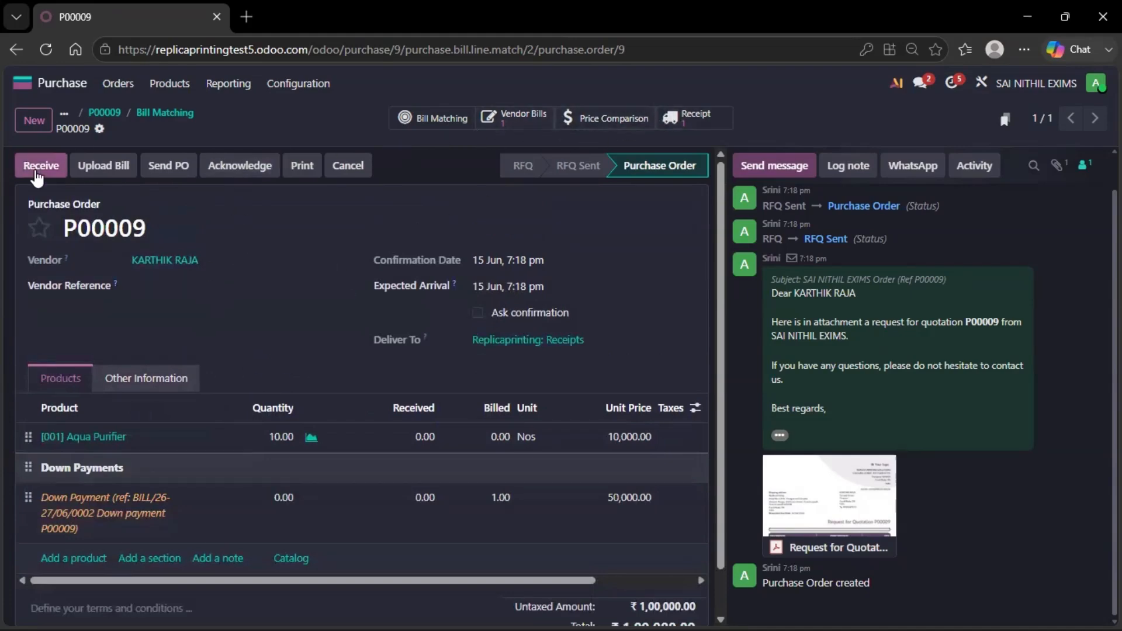
left_click(36, 169)
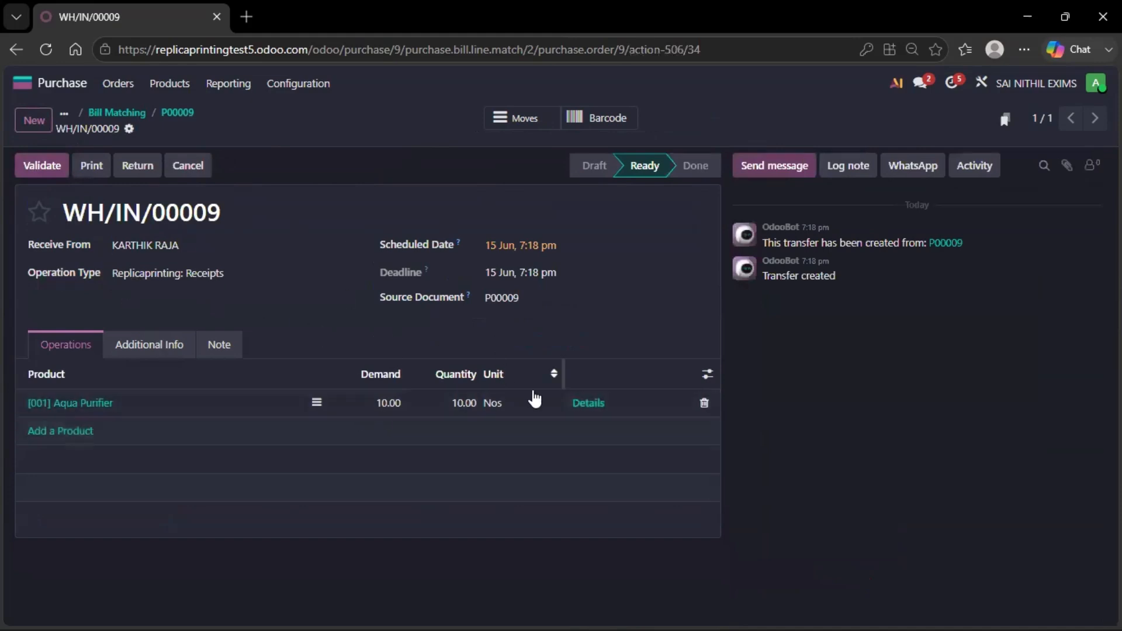
left_click(582, 409)
left_click(413, 216)
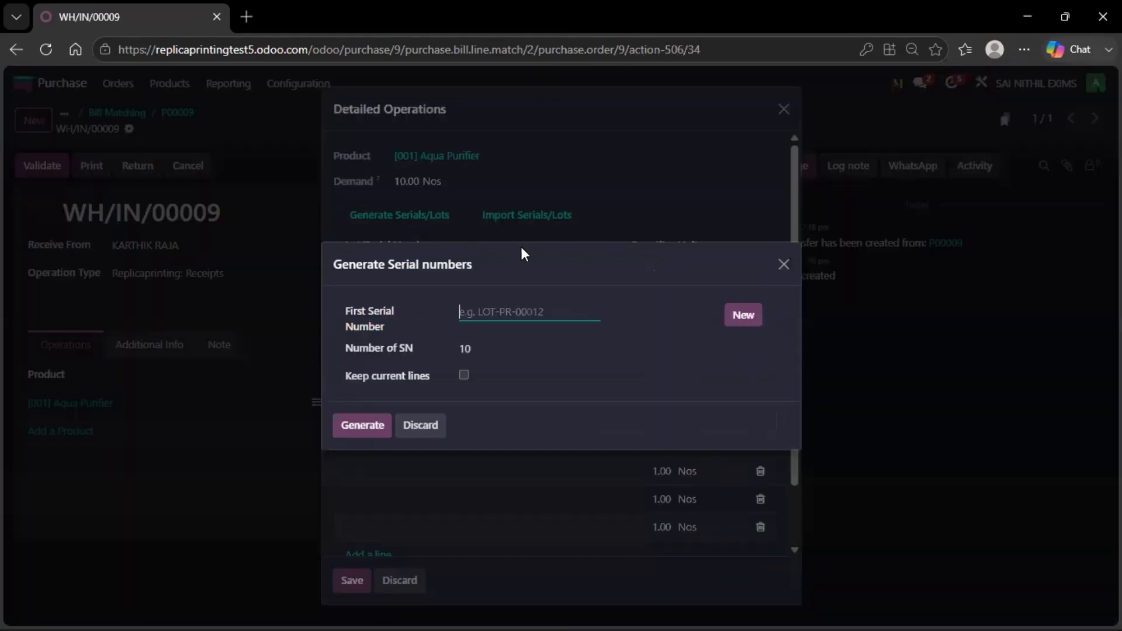
left_click(742, 315)
left_click(361, 425)
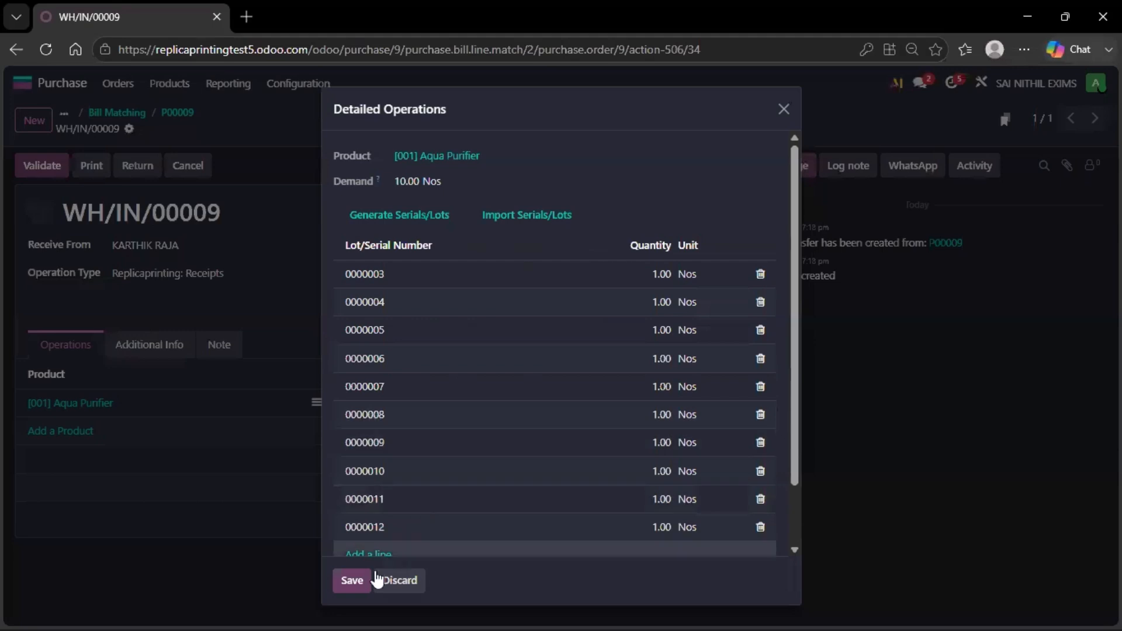
left_click(358, 578)
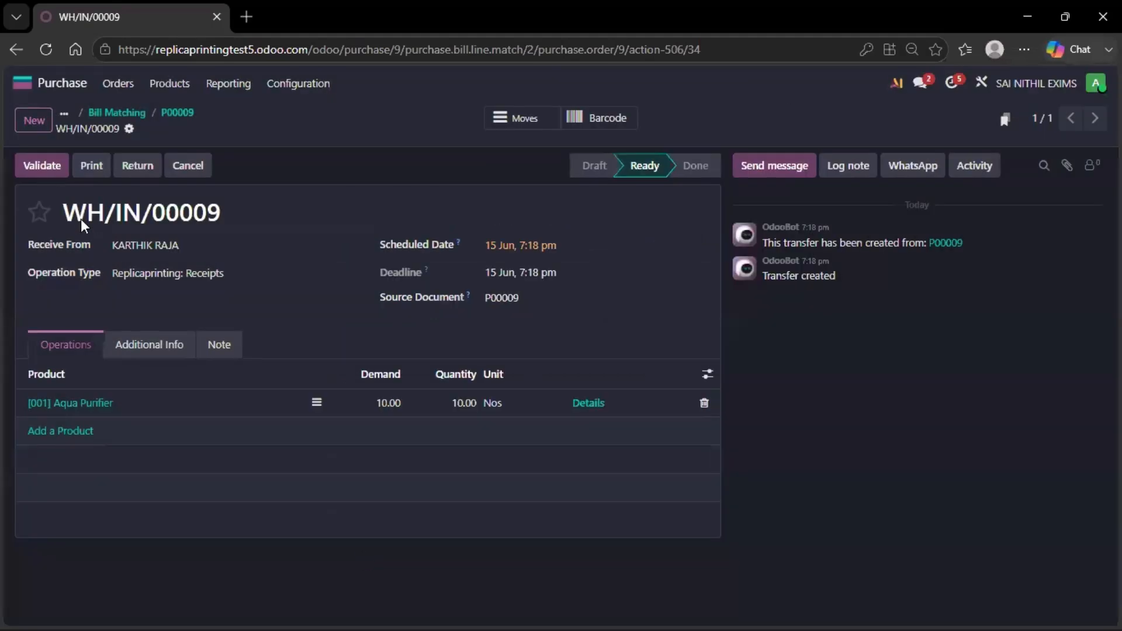
left_click(51, 172)
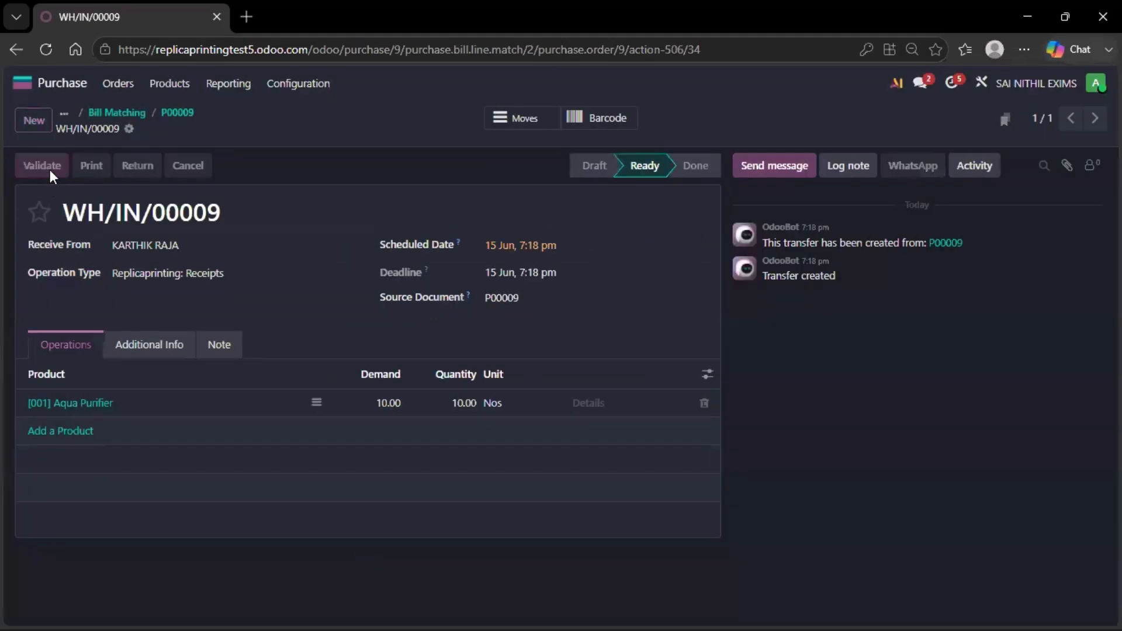
left_click(175, 115)
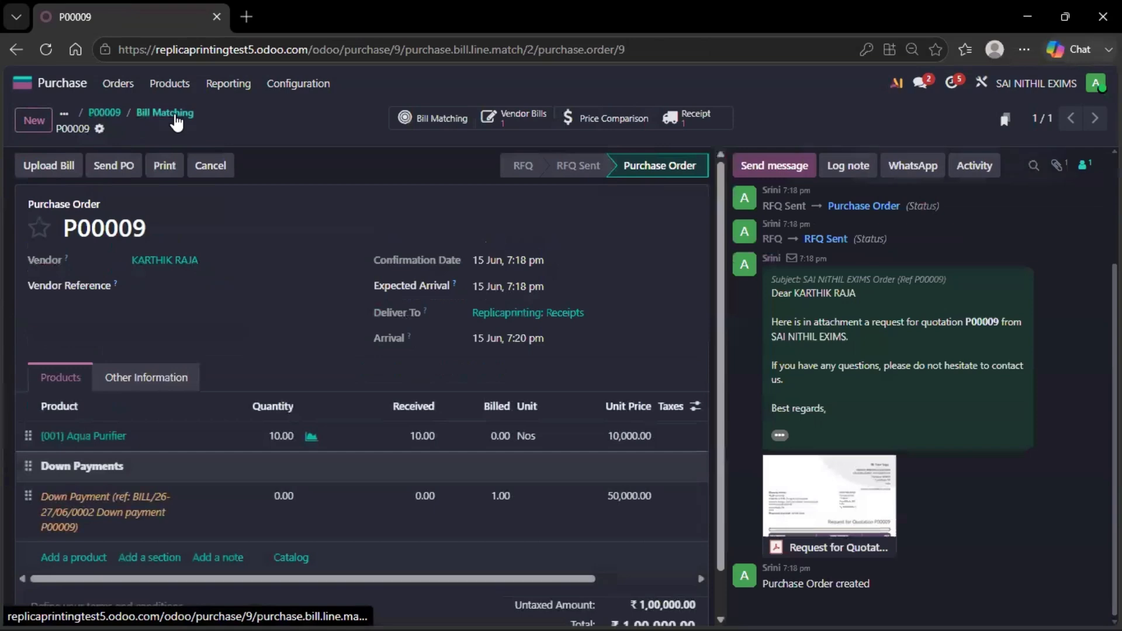
Create a vendor bill from the order by uploading the Field Service Report PDF in Downloads, and set the bill date to 15 Jun
left_click(56, 163)
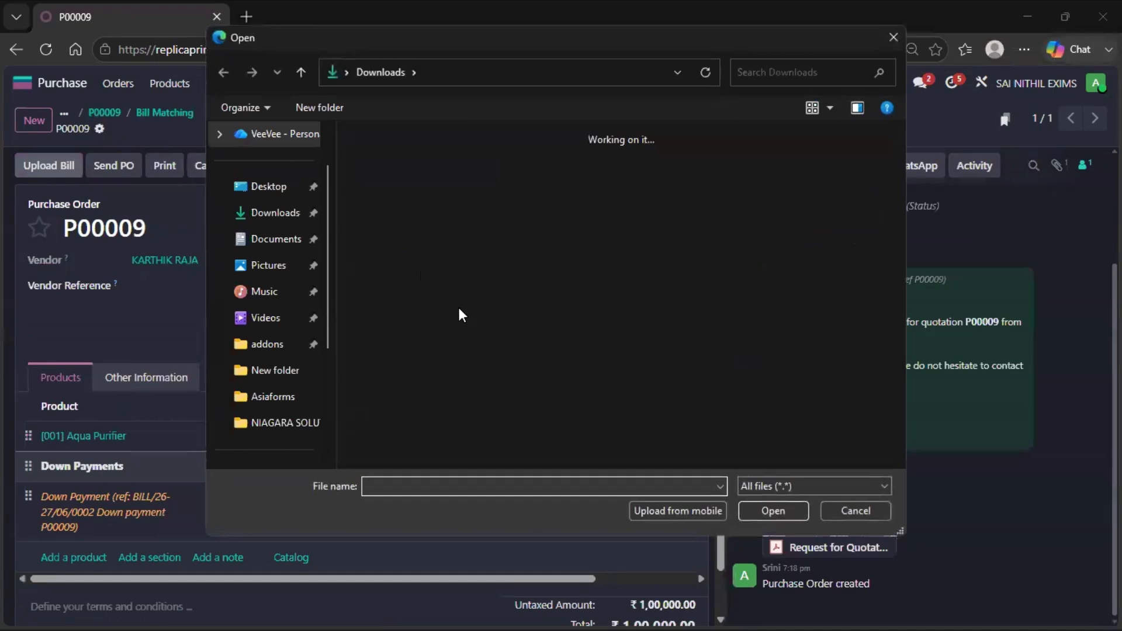
left_click(476, 237)
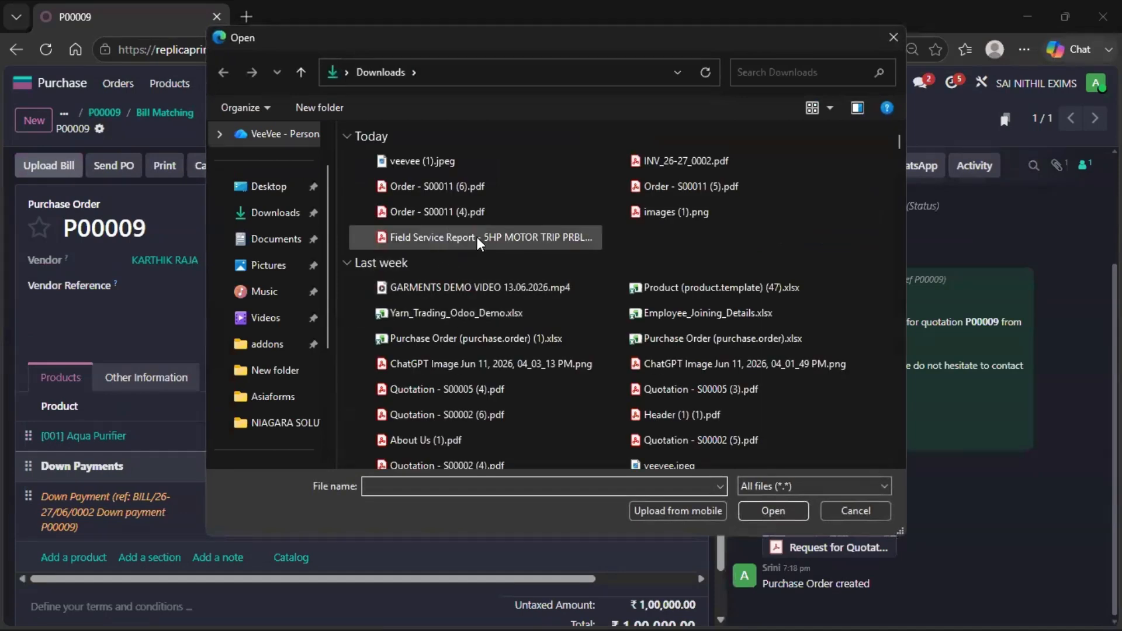
left_click(787, 513)
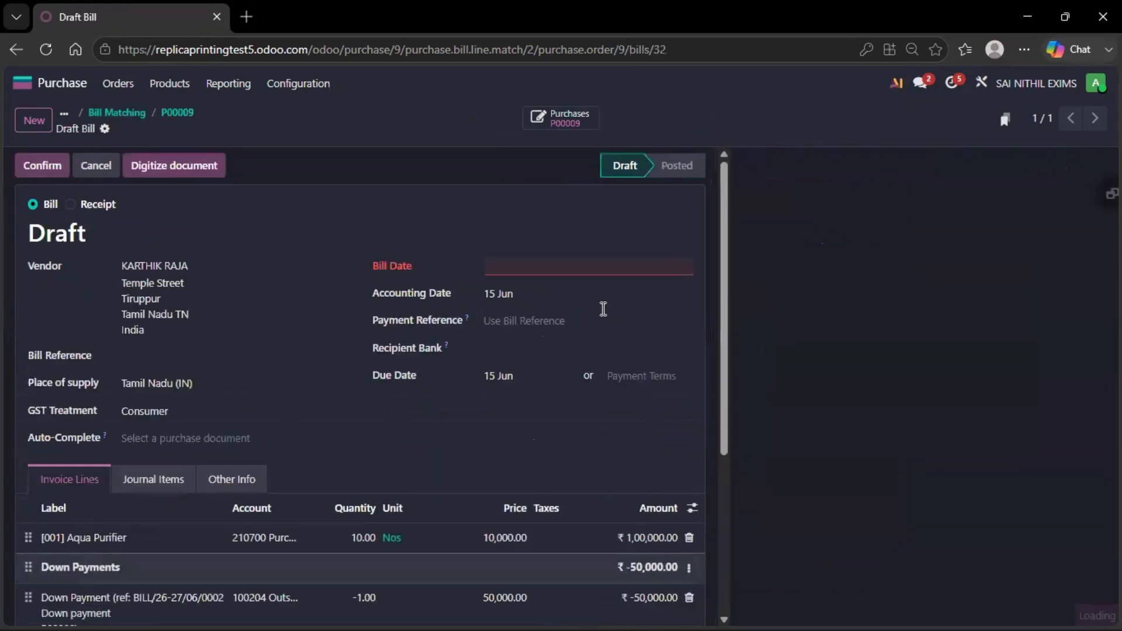
left_click(548, 268)
left_click(548, 408)
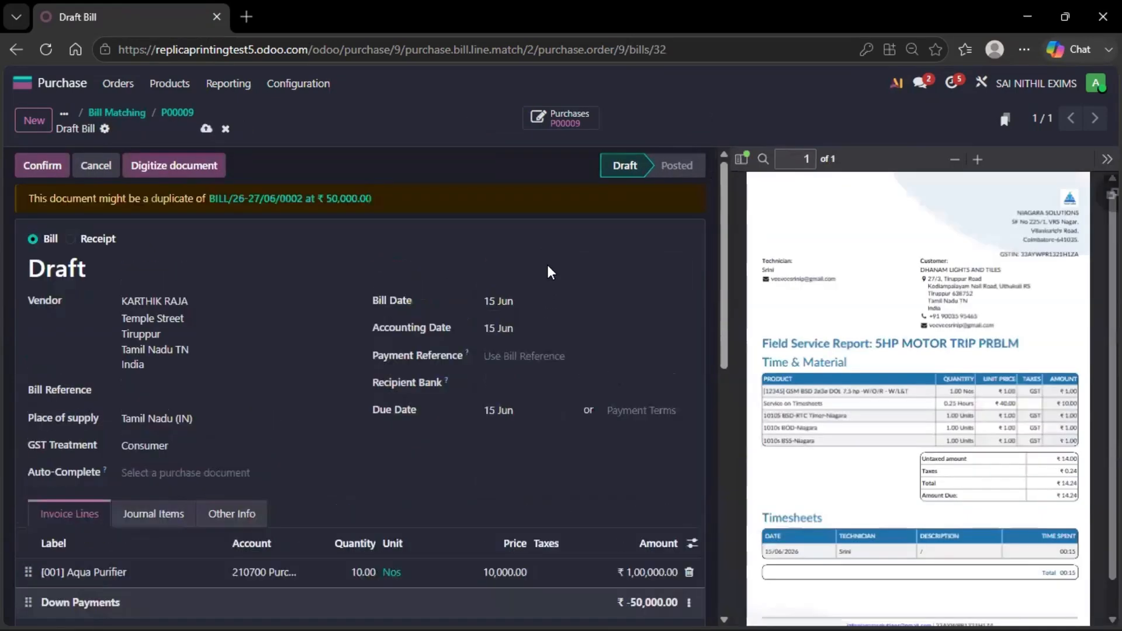
Check the draft bill's product line, down payment deduction and amount due, and confirm the bill
scroll(545, 315, "down", 2)
scroll(544, 308, "down", 2)
scroll(567, 301, "down", 1)
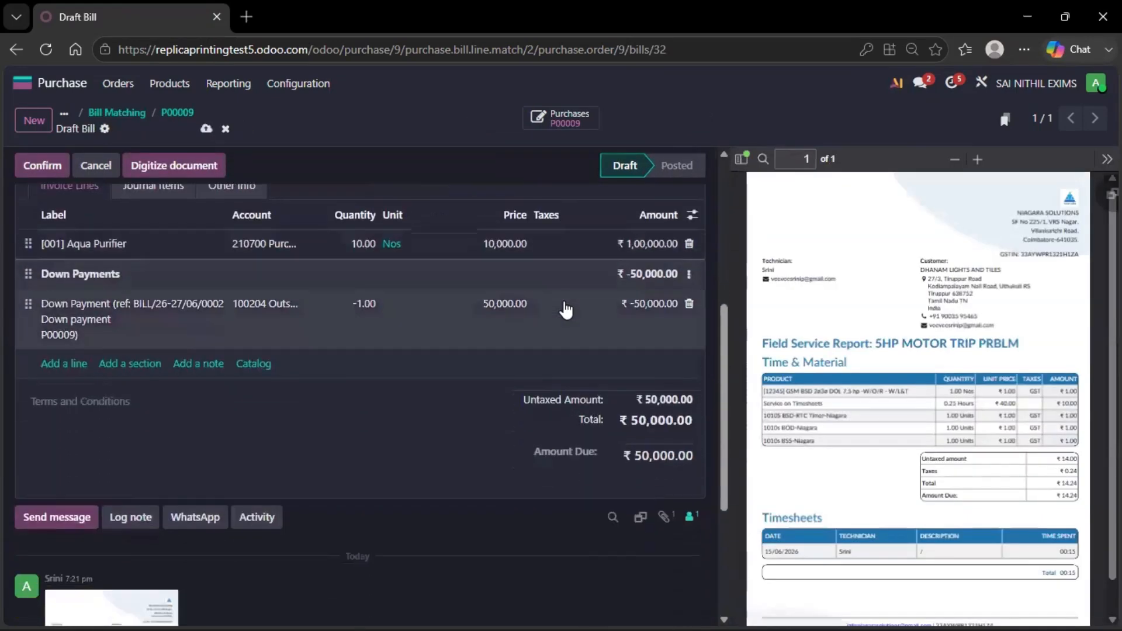
scroll(205, 307, "up", 1)
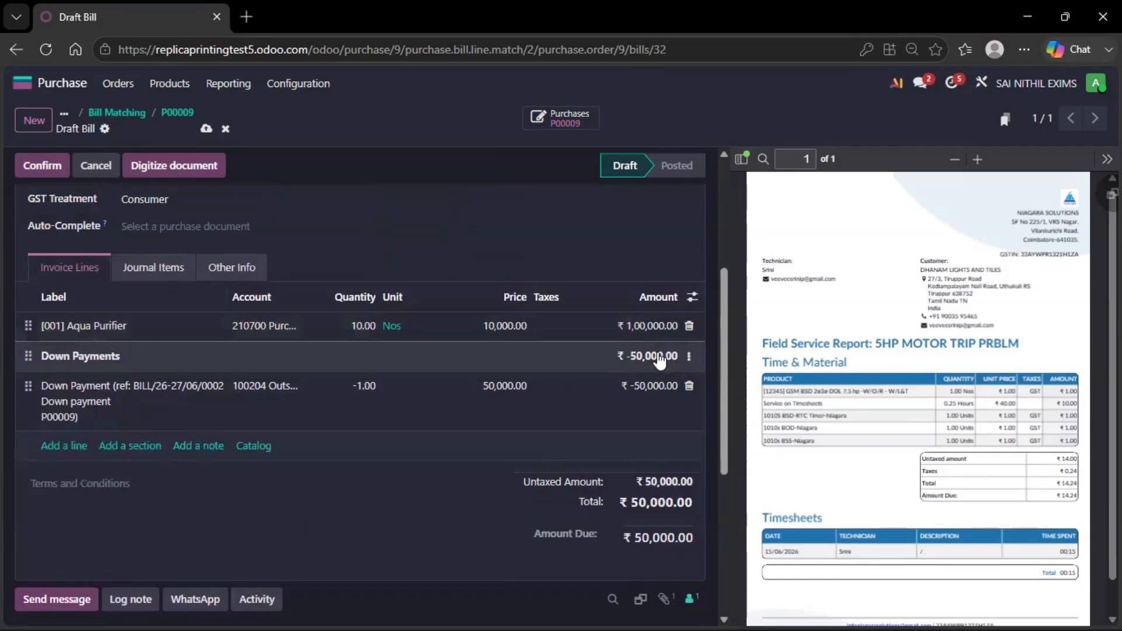
scroll(672, 462, "down", 1)
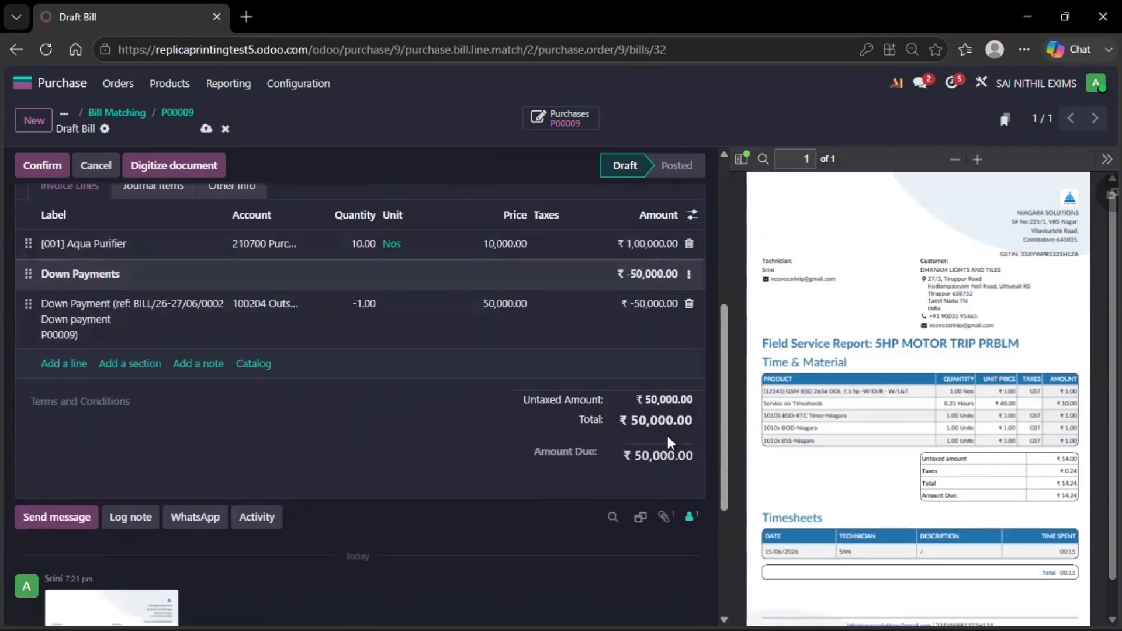
scroll(637, 456, "up", 3)
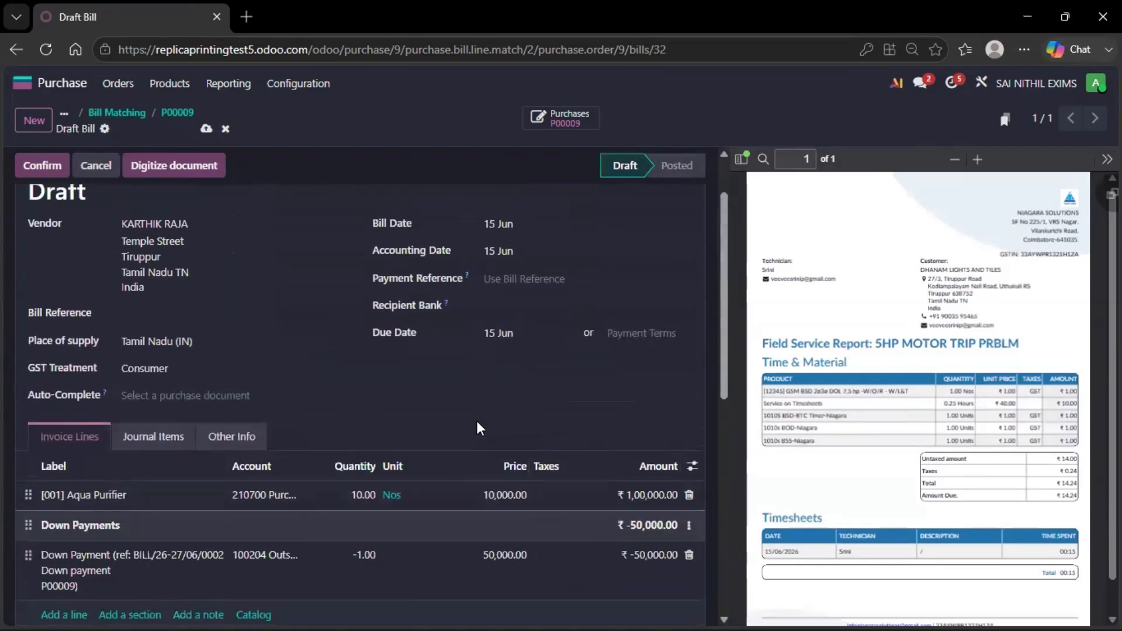
scroll(479, 428, "up", 1)
left_click(36, 169)
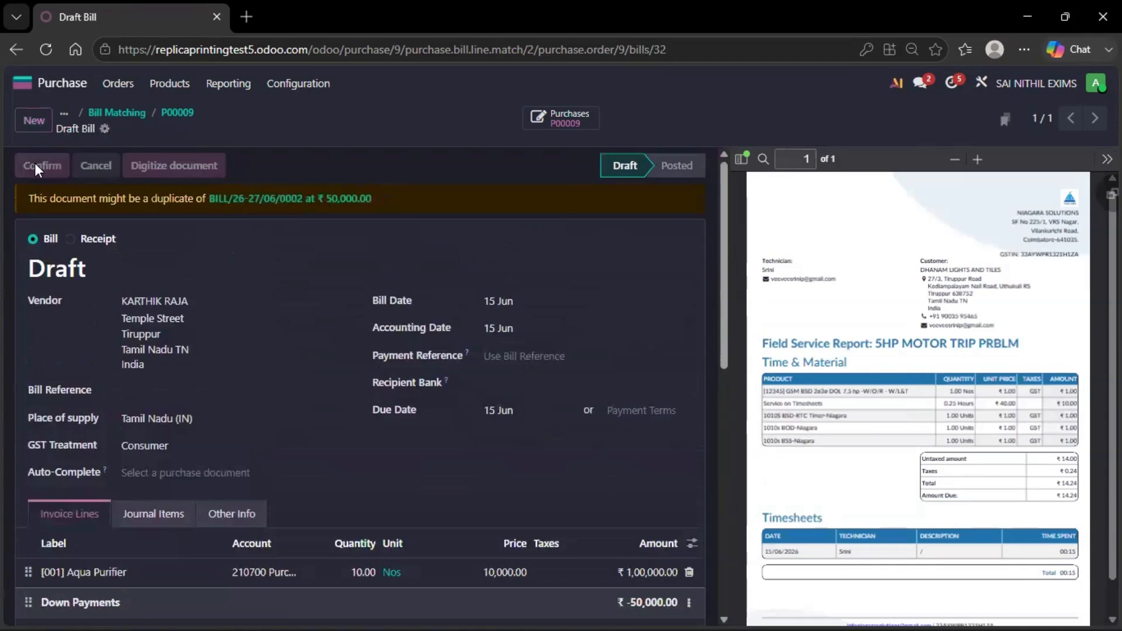
Review the posted bill's lines and totals and return to its purchase order
scroll(454, 386, "down", 3)
scroll(453, 386, "down", 1)
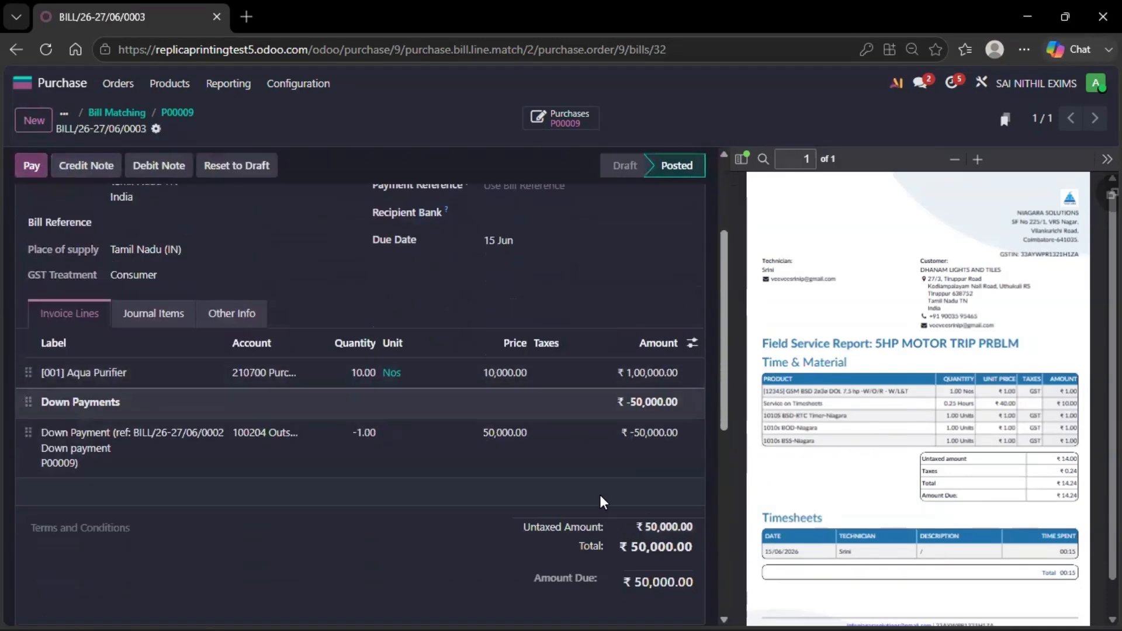
scroll(496, 418, "up", 3)
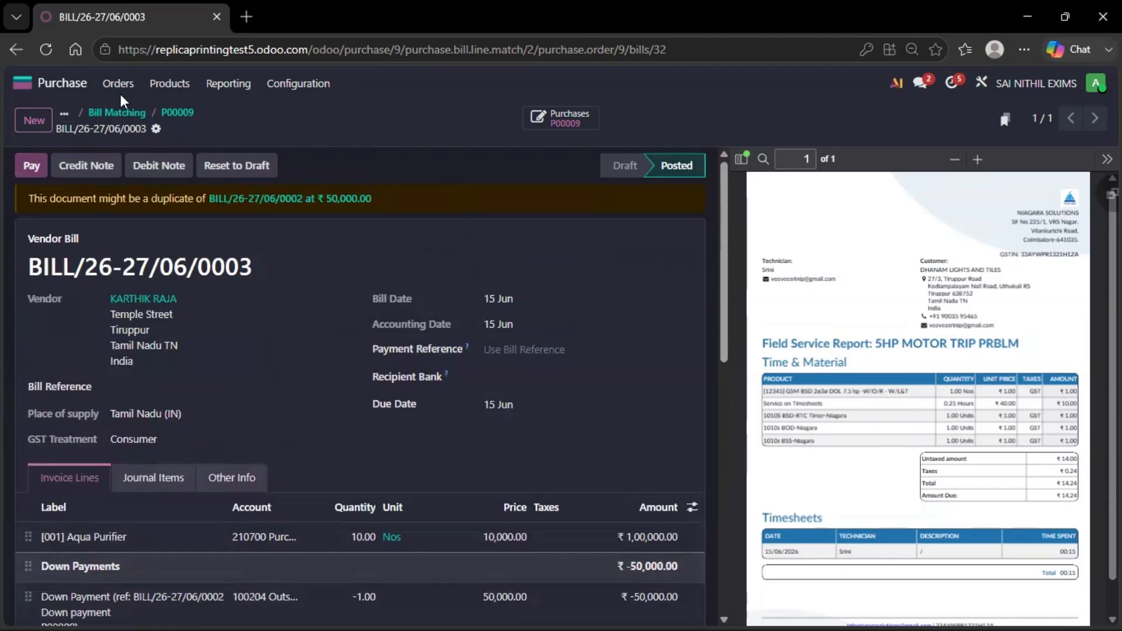
left_click(176, 114)
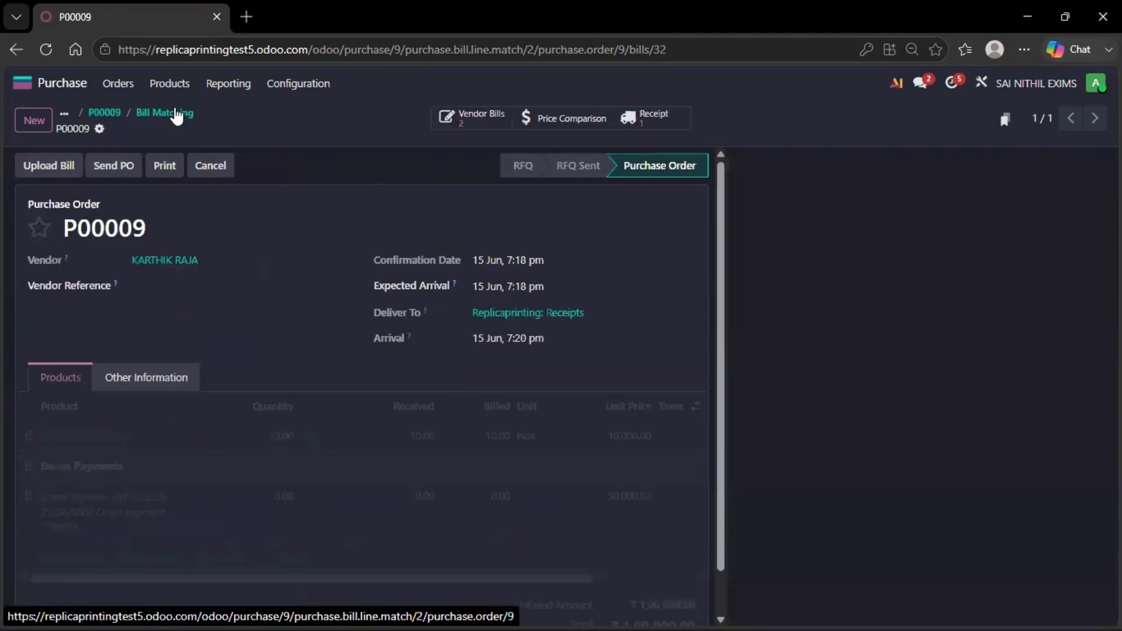